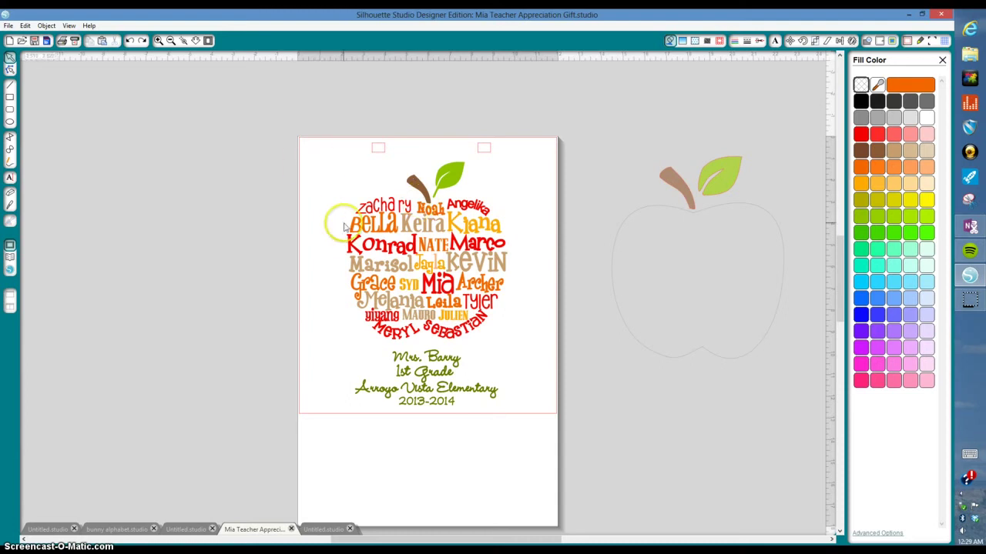
Step: Select the pair of small rectangles above the apple and move it off the page
click(370, 151)
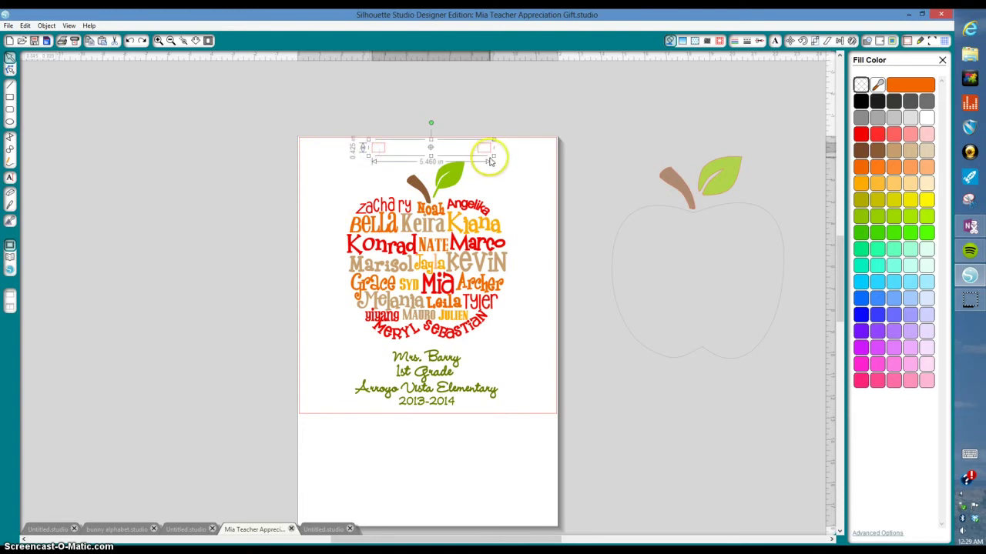
click(371, 157)
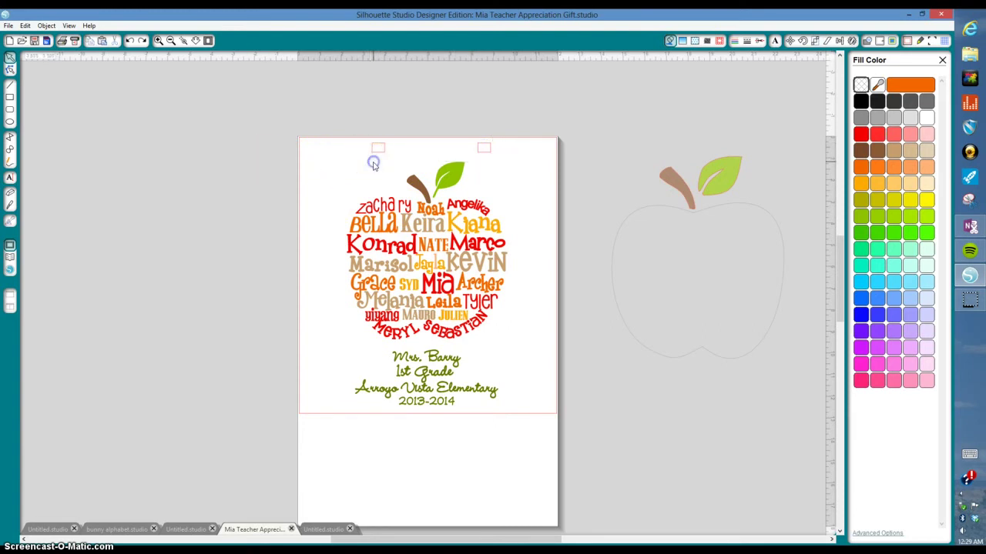
click(373, 158)
click(325, 147)
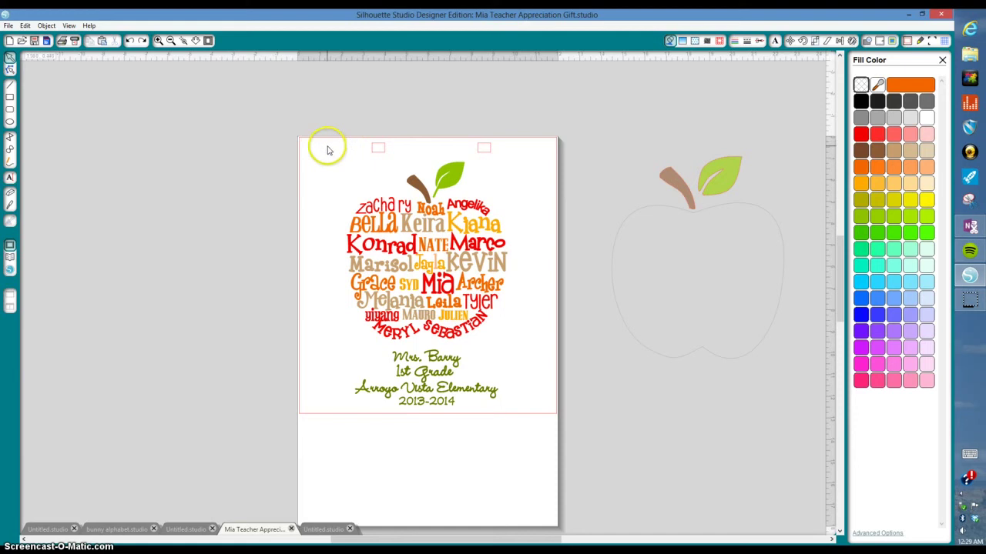
click(371, 158)
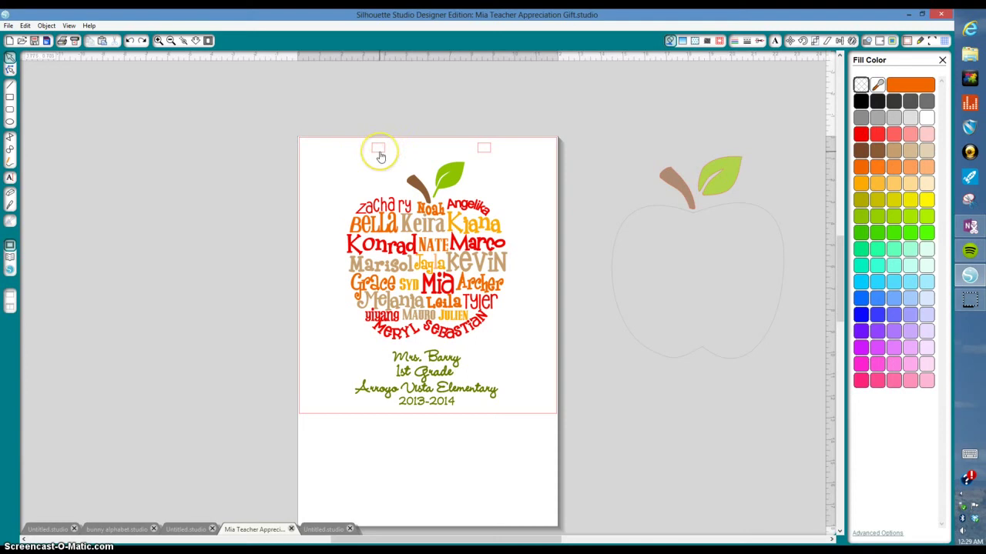
click(379, 154)
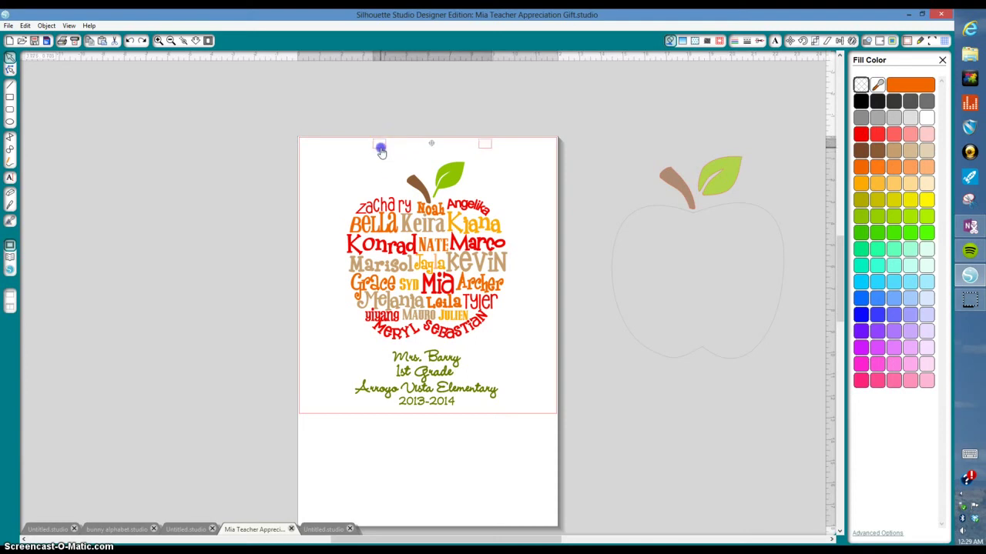
drag(380, 152, 378, 88)
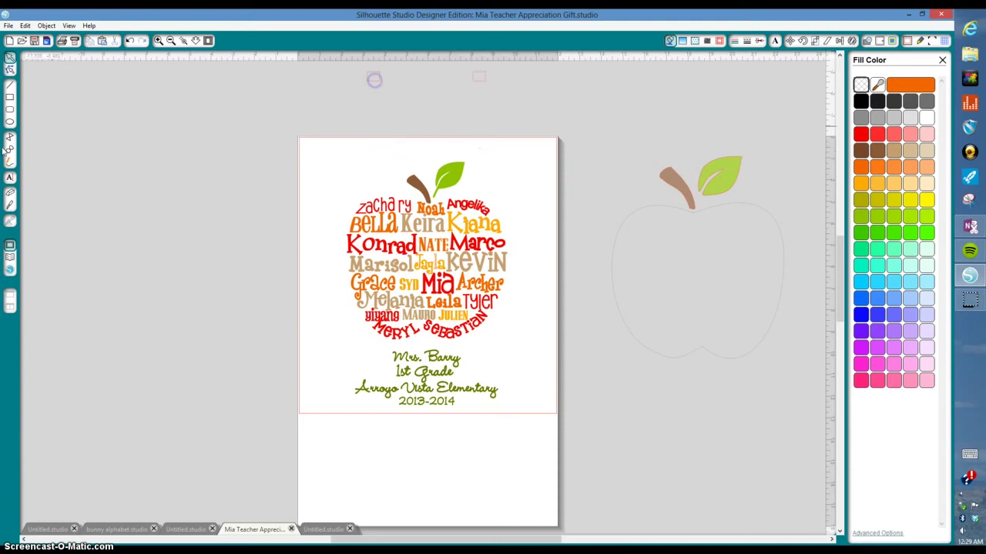
Step: Draw a rectangle about 0.76 by 0.545 in above the apple, then copy and paste a second one beside it
click(10, 97)
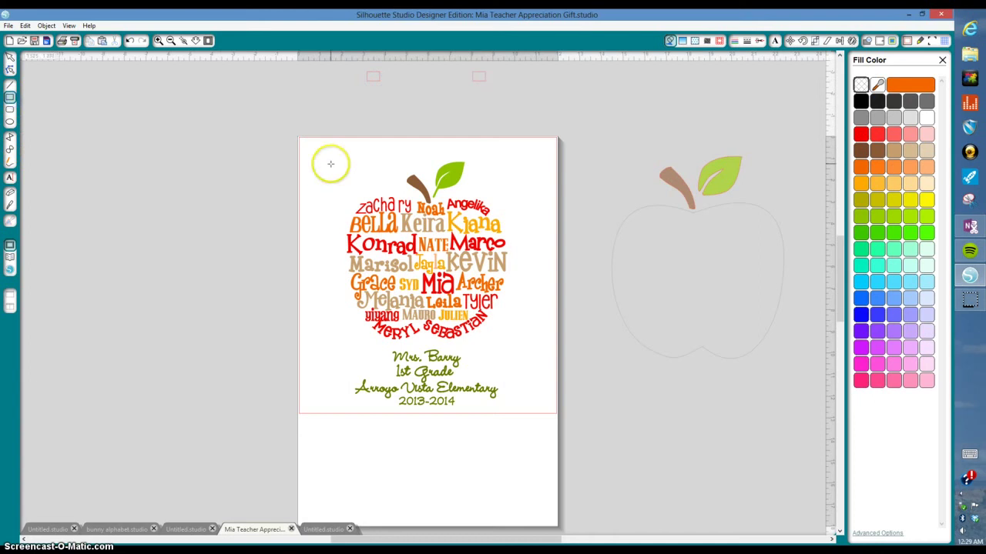
drag(346, 142, 366, 159)
right_click(360, 163)
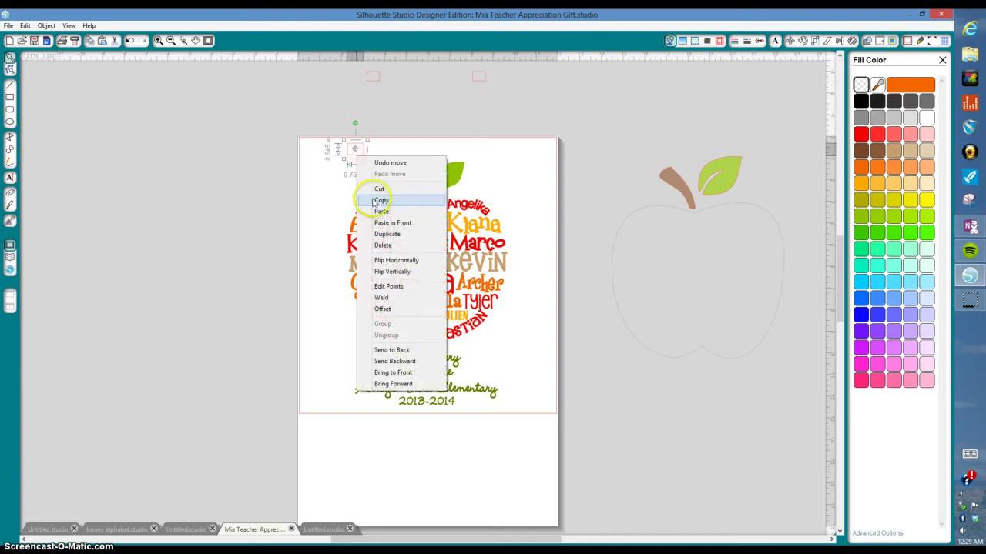
click(405, 165)
right_click(481, 152)
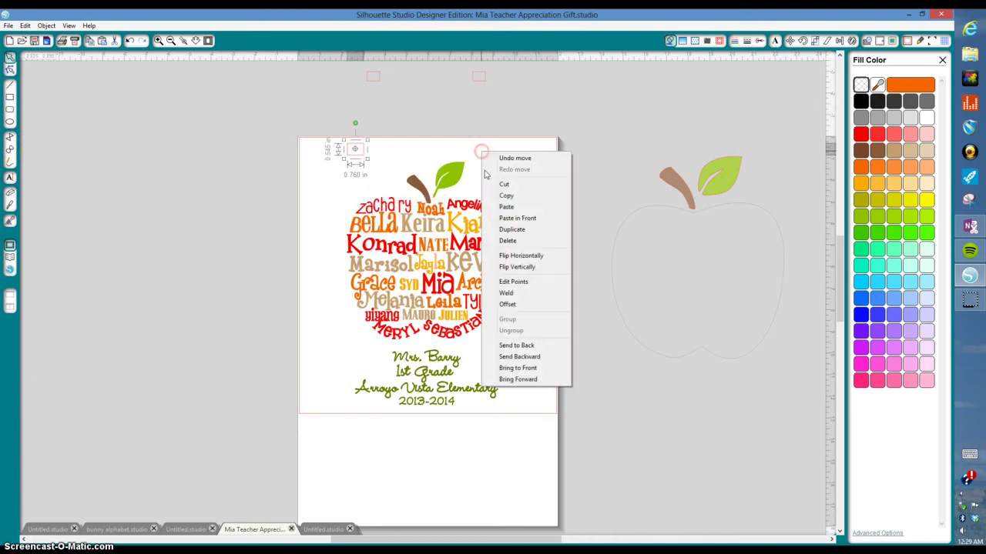
click(506, 206)
Step: Reposition the two newly drawn rectangles above the apple, trying them close together and then spaced apart across the stem
mouse_move(362, 164)
mouse_down()
mouse_move(390, 176)
mouse_move(484, 157)
mouse_move(352, 152)
mouse_move(373, 157)
mouse_up()
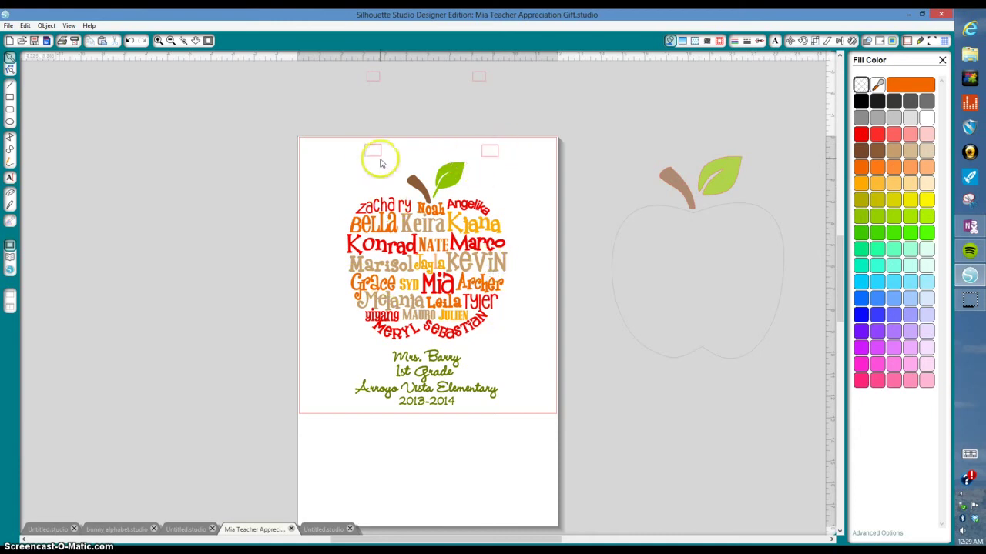
drag(374, 154, 419, 149)
drag(479, 160, 431, 156)
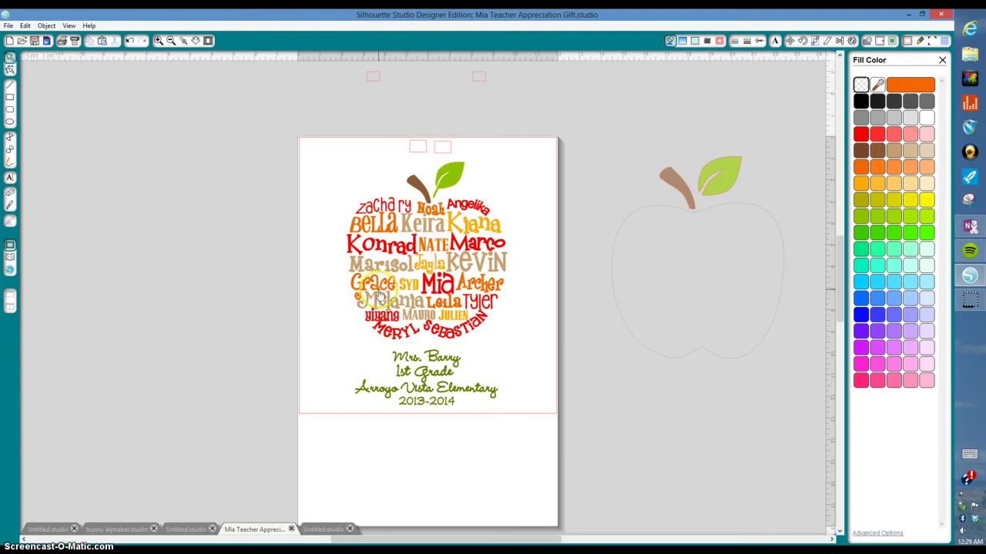
click(416, 154)
mouse_move(416, 154)
mouse_down()
mouse_move(376, 156)
mouse_move(475, 158)
mouse_up()
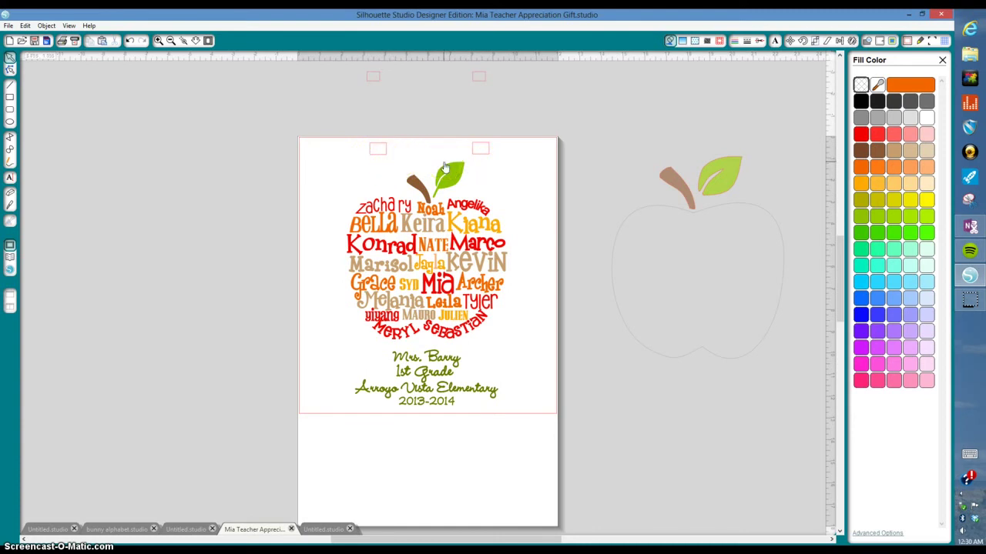
Step: Move the two newly drawn rectangles off the page and delete them
click(385, 154)
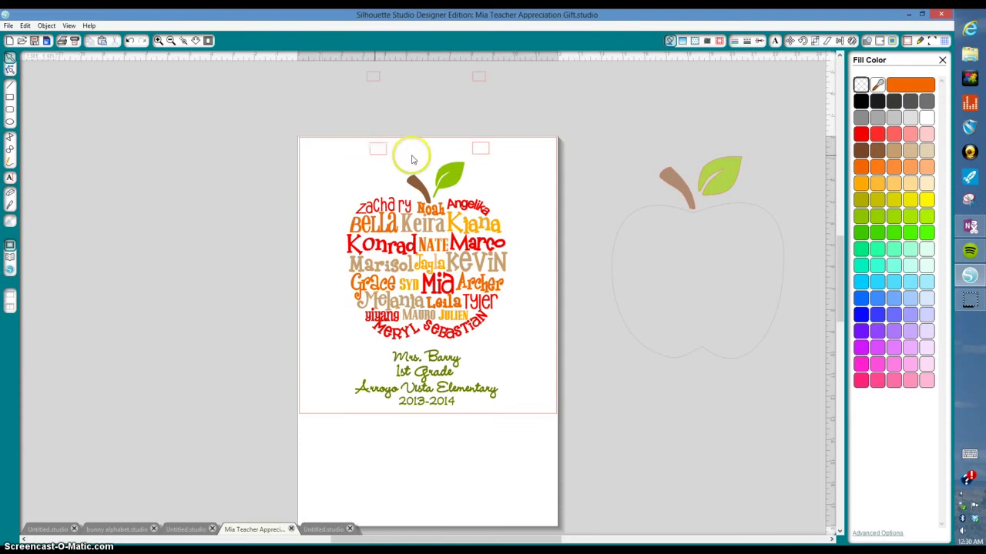
drag(377, 151, 194, 140)
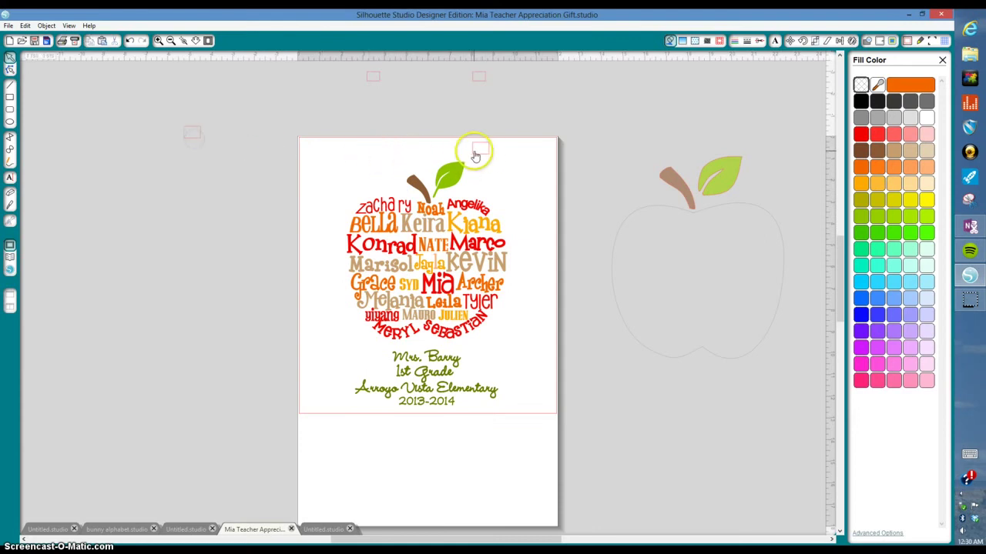
drag(477, 149, 258, 138)
drag(156, 111, 281, 153)
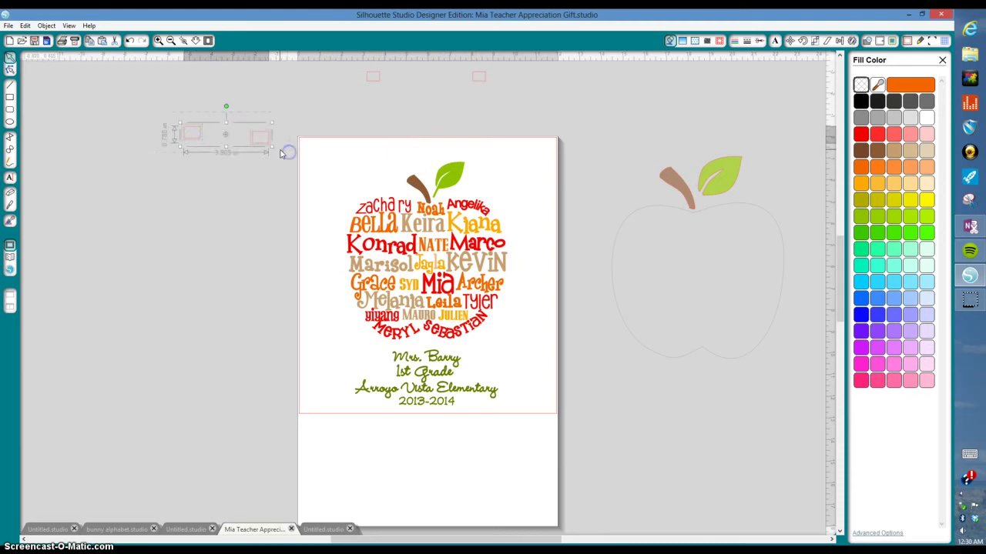
key(Delete)
Step: Move the original pair of small rectangles back onto the page above the apple and check its cut style
click(368, 83)
drag(369, 84, 374, 158)
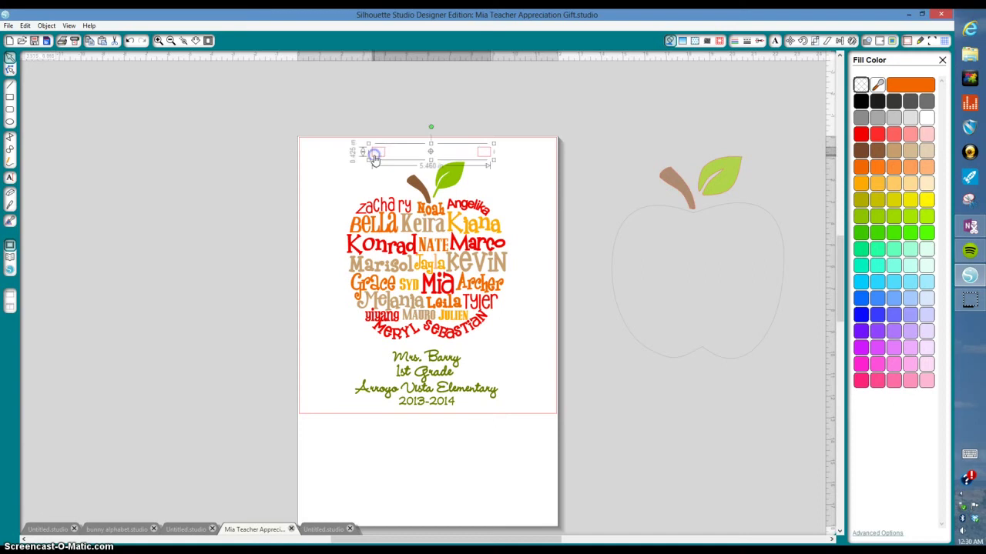
click(374, 159)
click(759, 42)
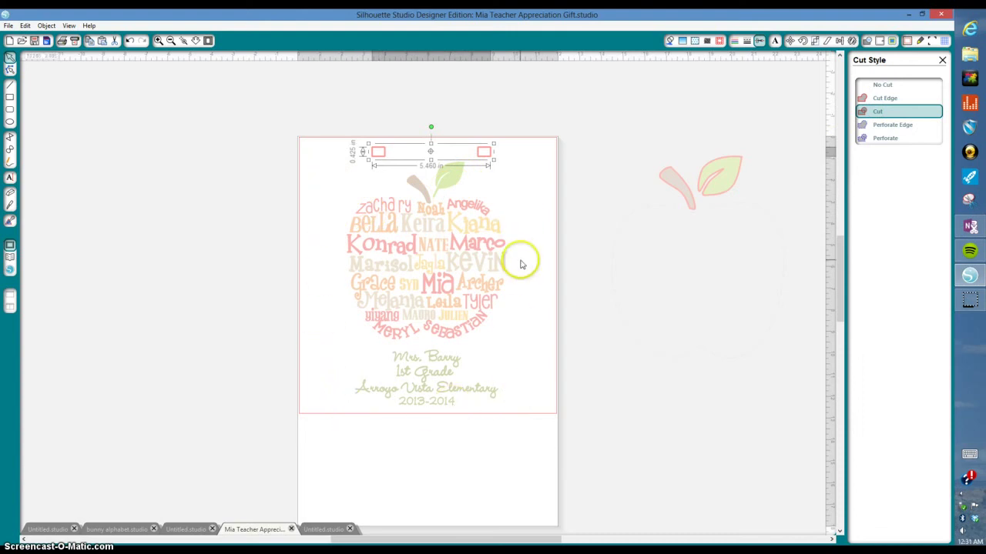
click(907, 40)
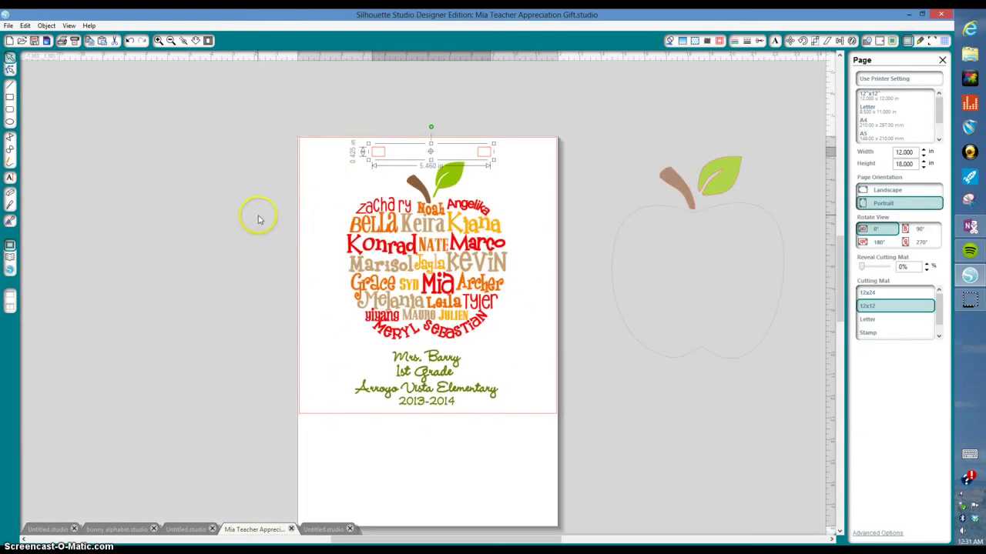
Step: Set the cut style of the apple artwork and the text below it to Cut, then restore No Cut
drag(314, 174, 521, 407)
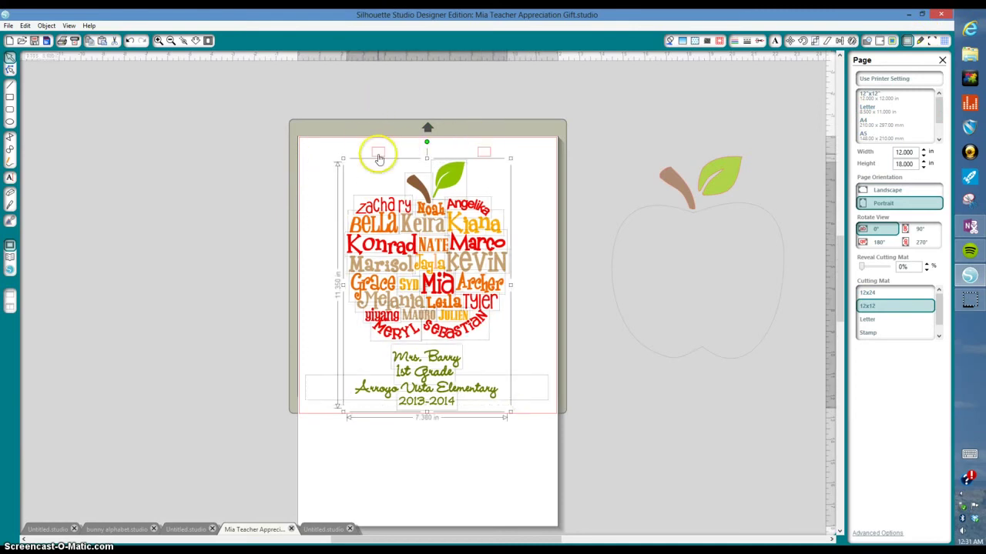
click(760, 42)
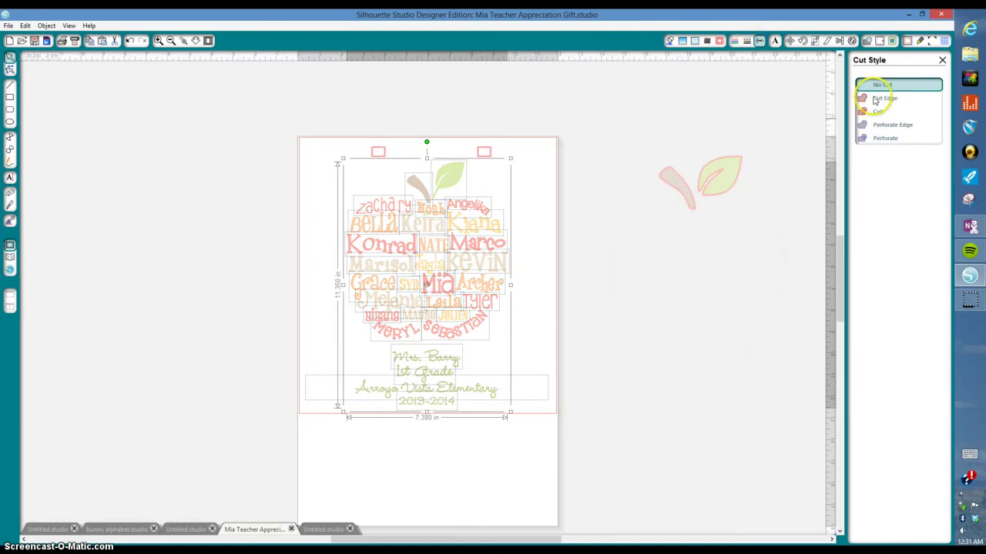
click(431, 237)
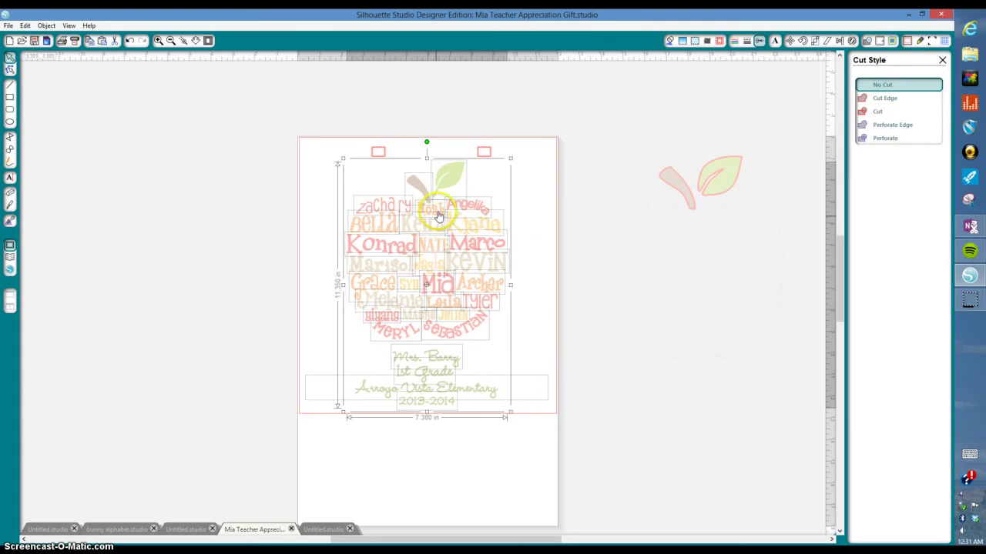
click(875, 112)
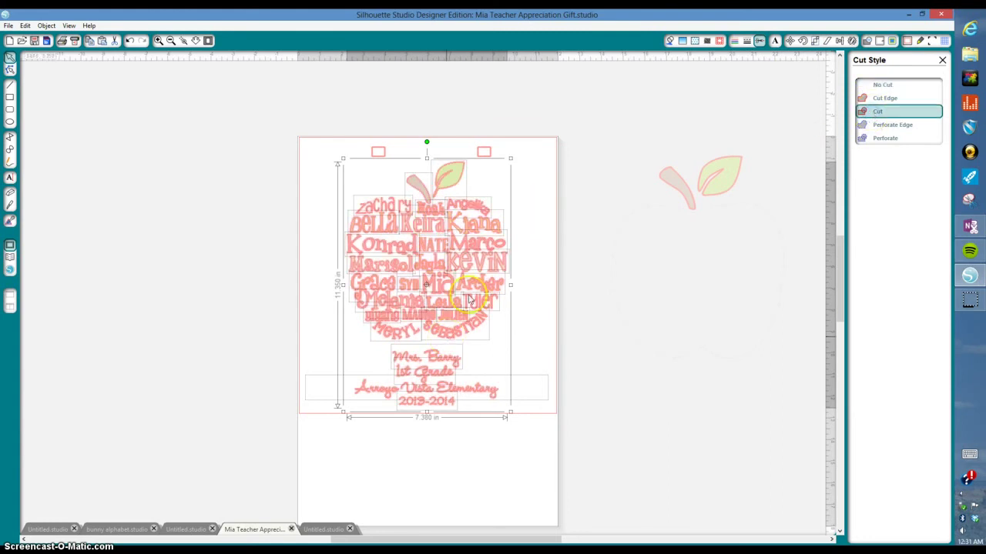
click(875, 88)
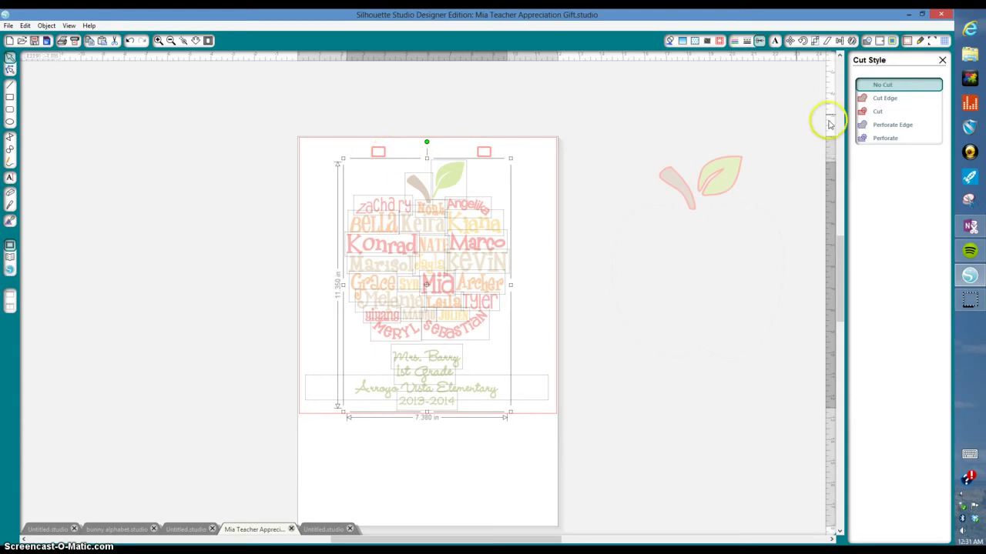
click(907, 45)
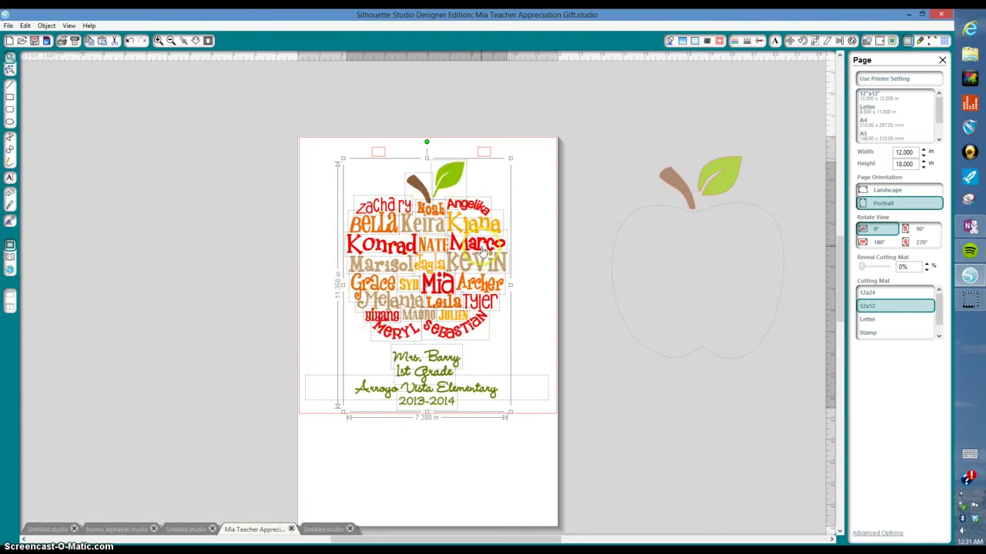
Step: Shift only the uppermost red name near the stem out of the apple shape and return it to its place
click(254, 243)
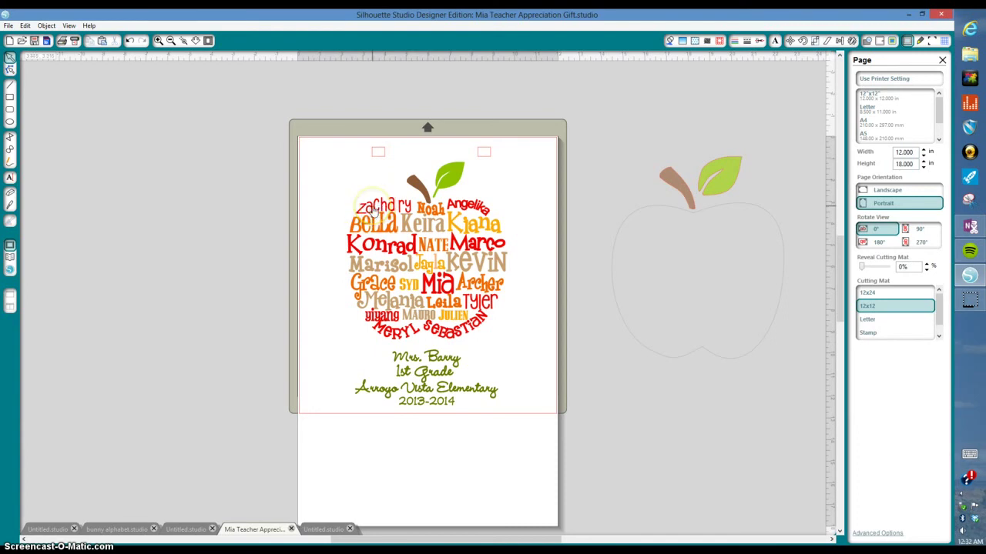
mouse_move(374, 206)
mouse_down()
mouse_move(352, 186)
mouse_move(363, 201)
mouse_up()
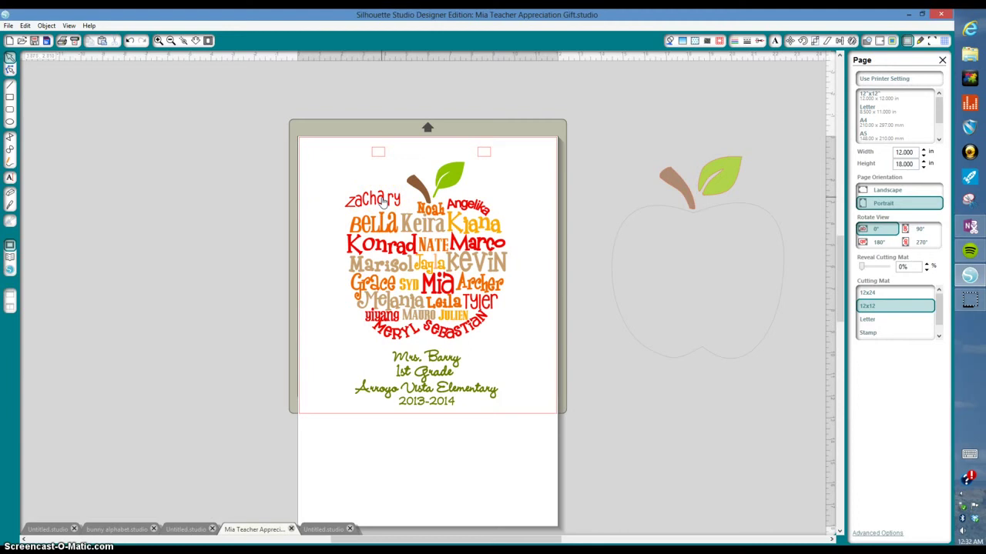
drag(383, 201, 393, 206)
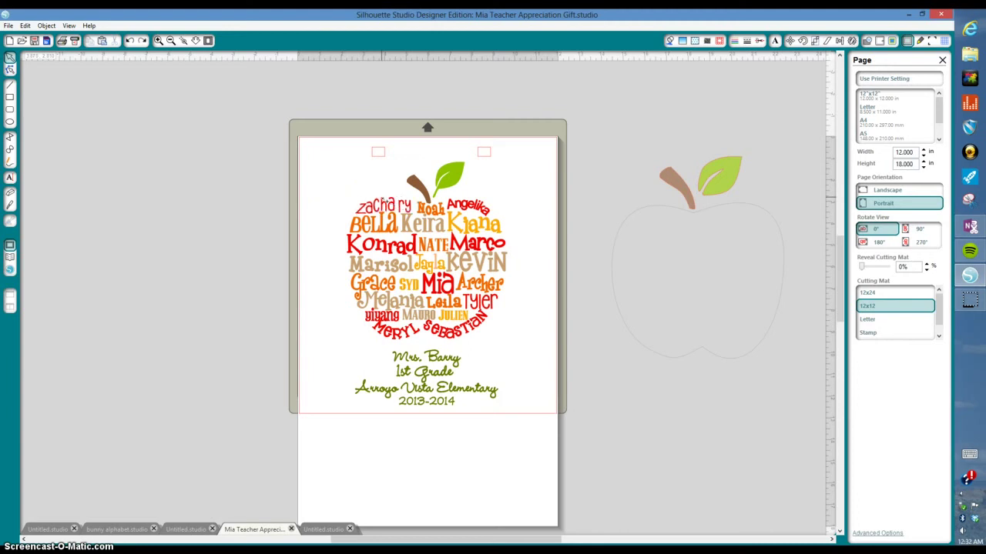
Step: Select the red names throughout the apple together
click(397, 204)
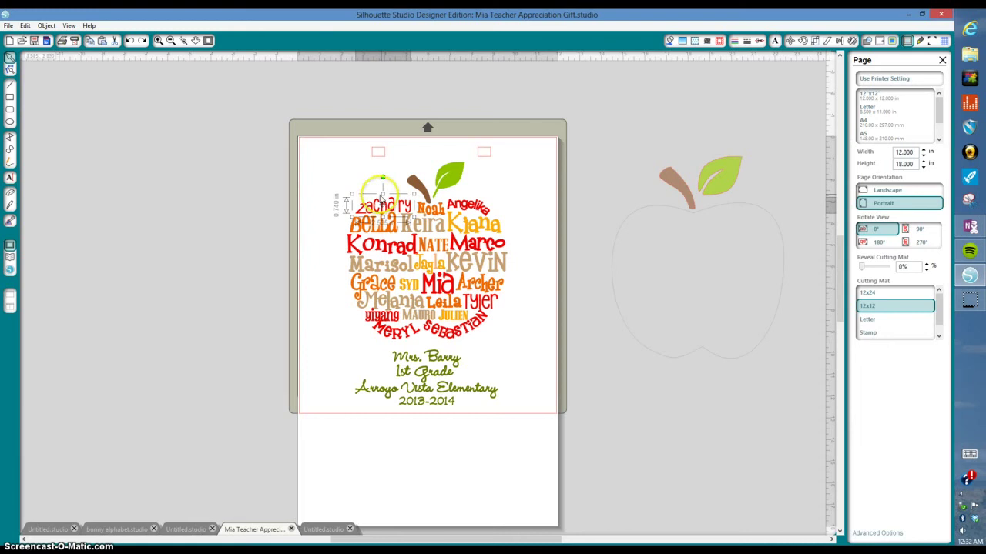
shift+click(471, 210)
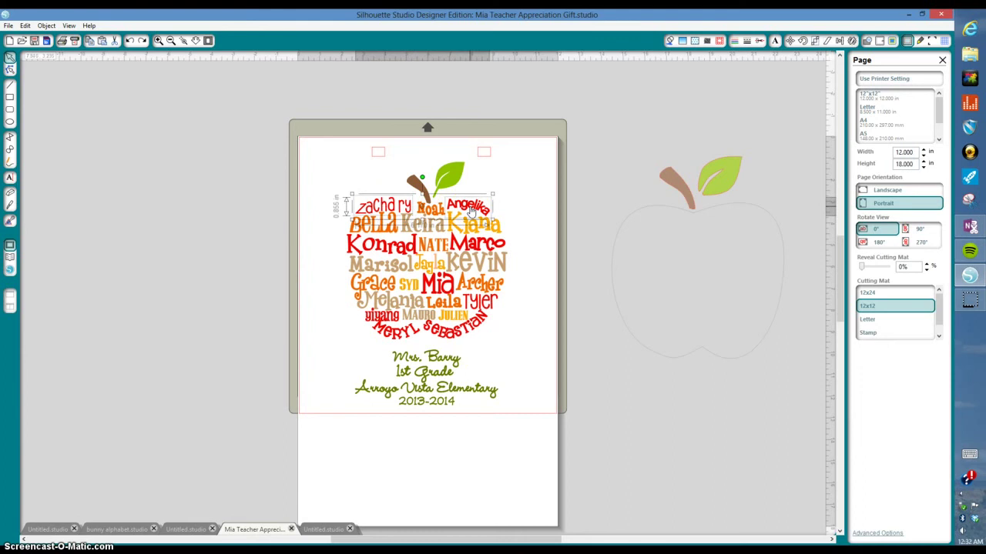
shift+click(351, 244)
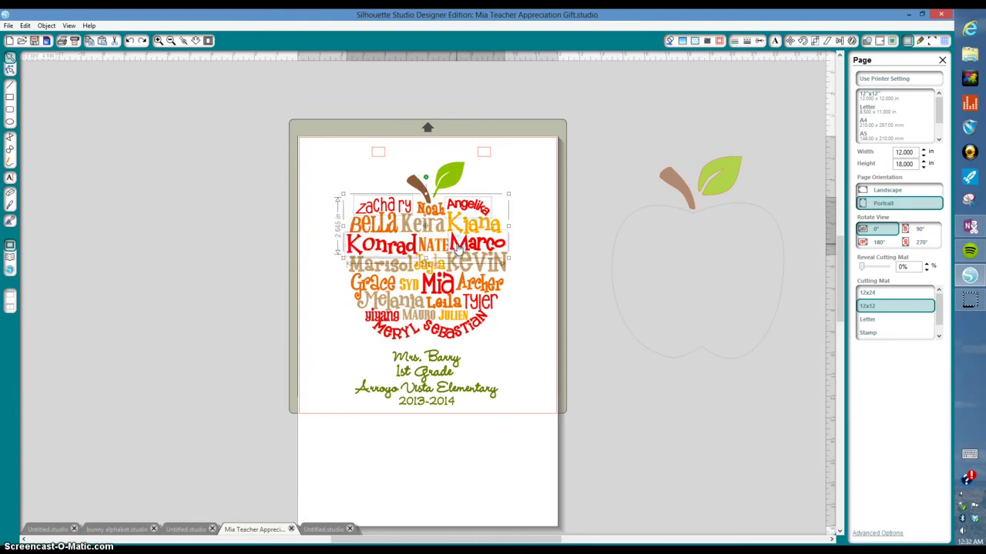
shift+click(436, 285)
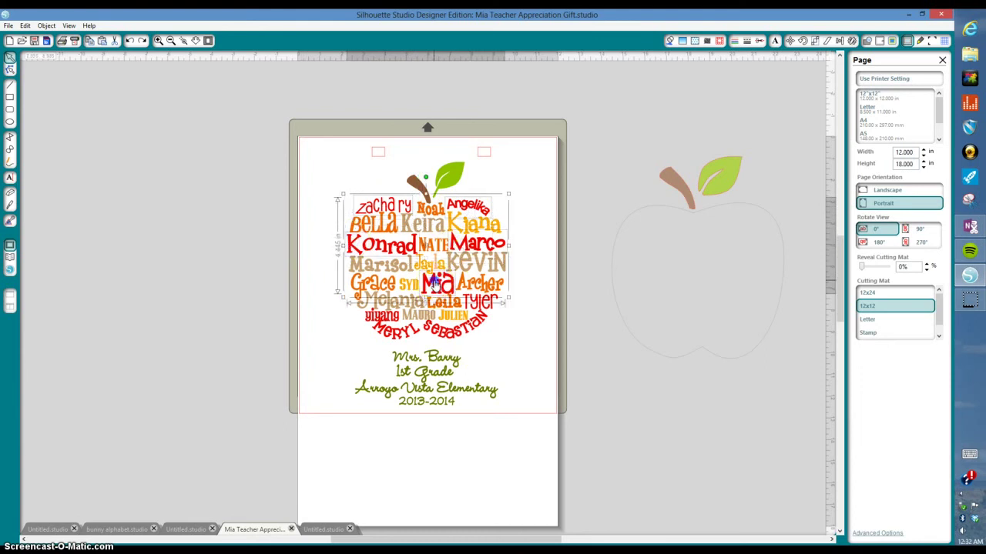
shift+click(382, 317)
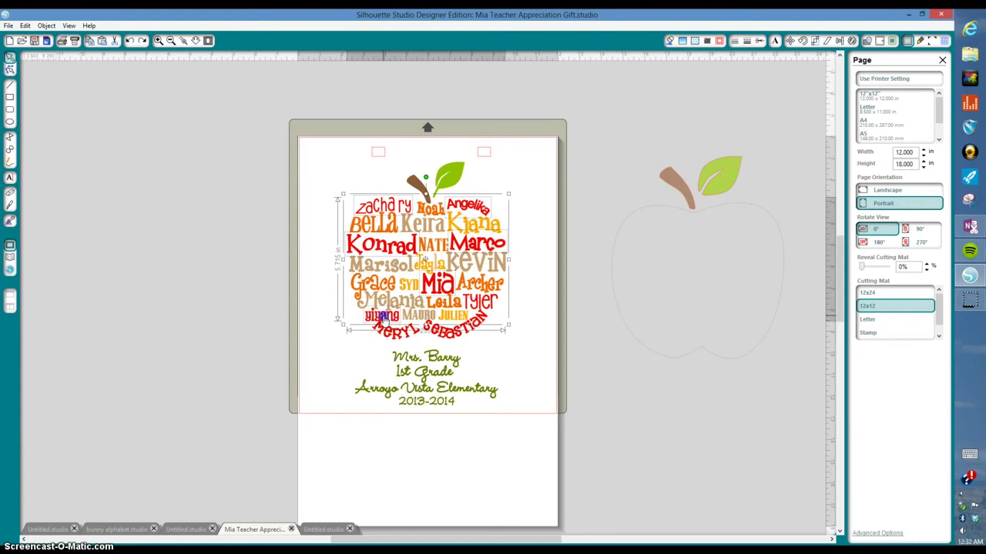
shift+click(481, 304)
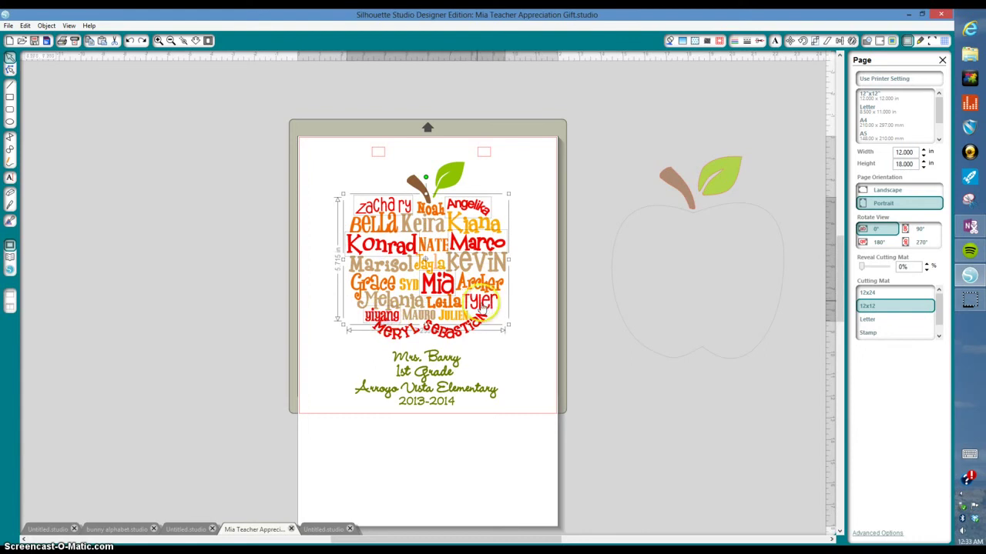
shift+click(397, 335)
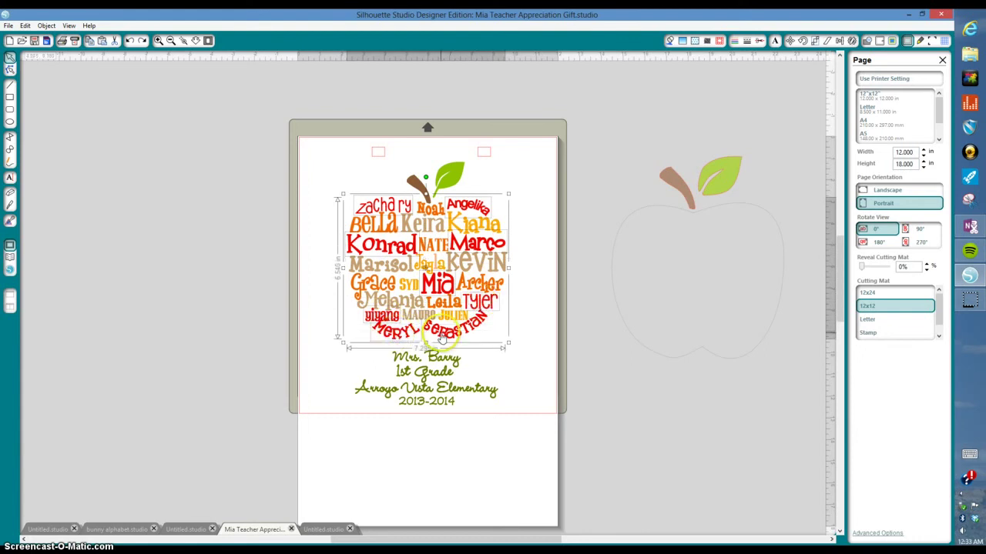
click(696, 93)
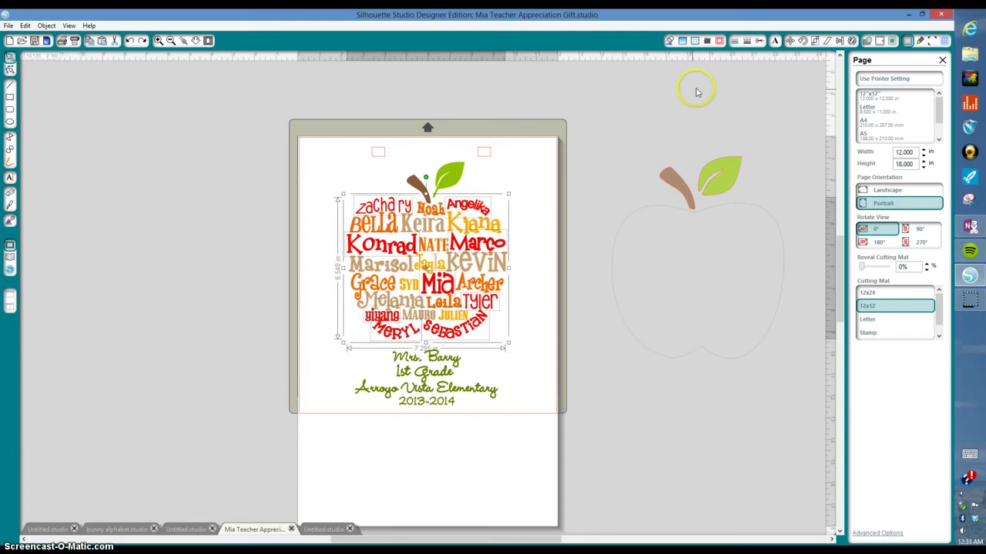
Step: Set the cut style of the selected red names to Cut and choose Vinyl as the cutting material
click(759, 43)
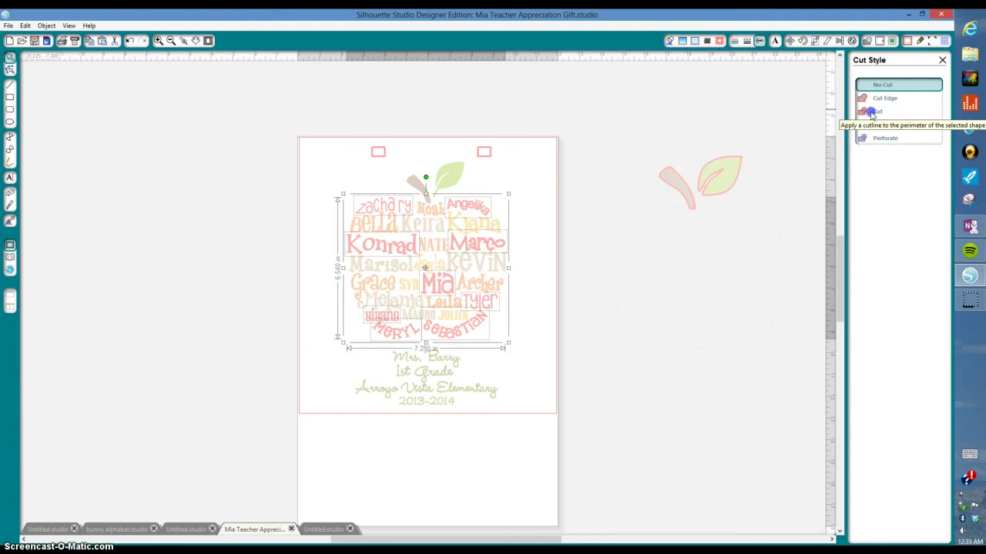
click(872, 113)
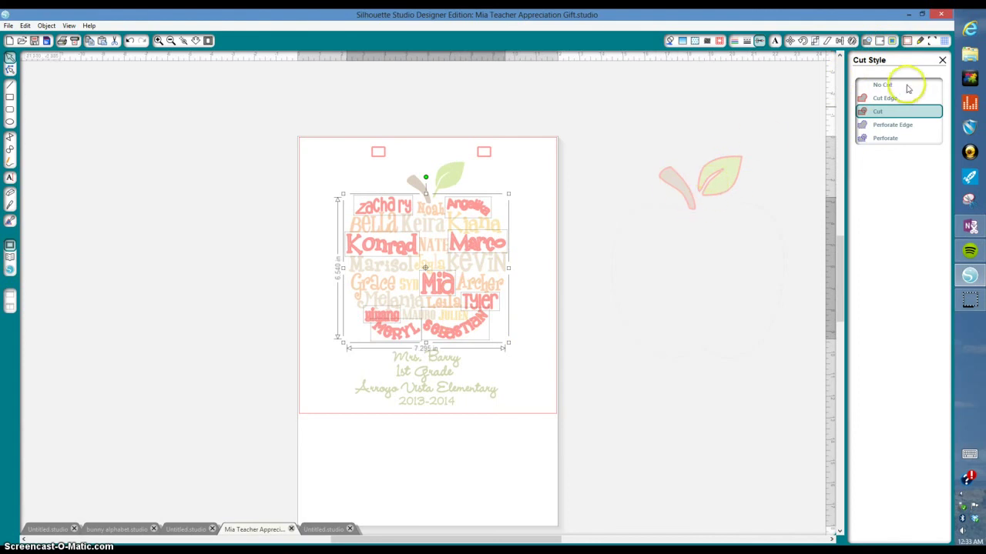
click(919, 41)
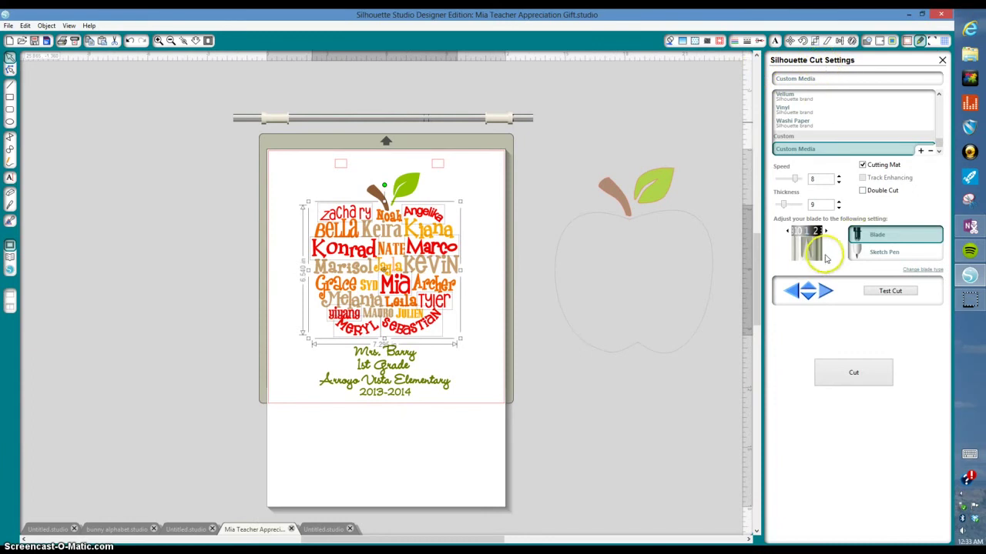
click(786, 109)
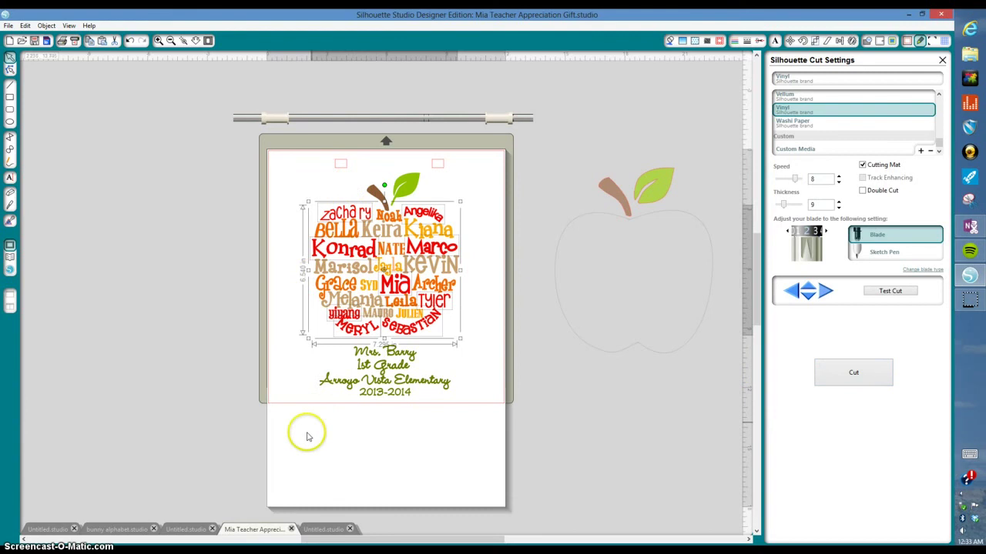
Step: Examine the red names and their two alignment rectangles in the document with separated colours, and return to the apple design
click(315, 531)
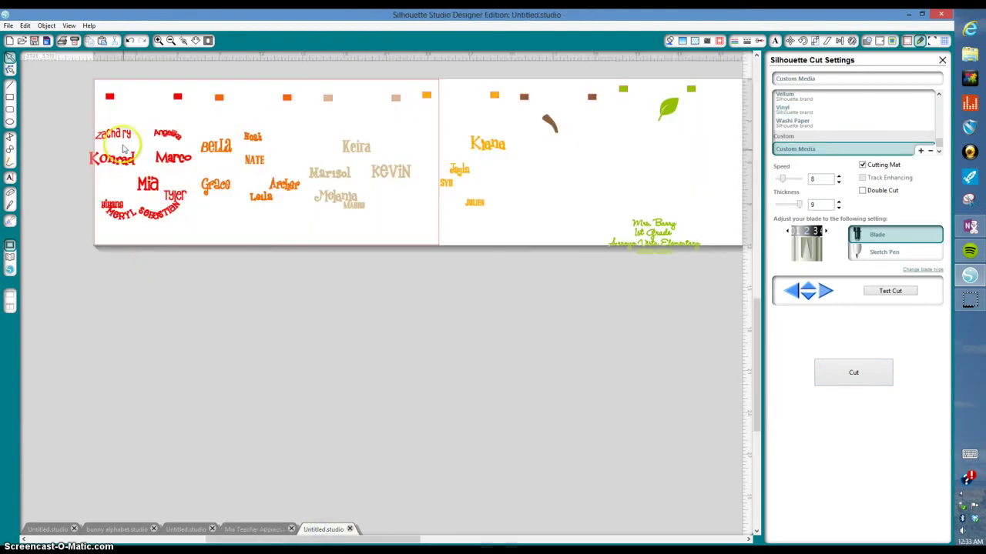
click(170, 40)
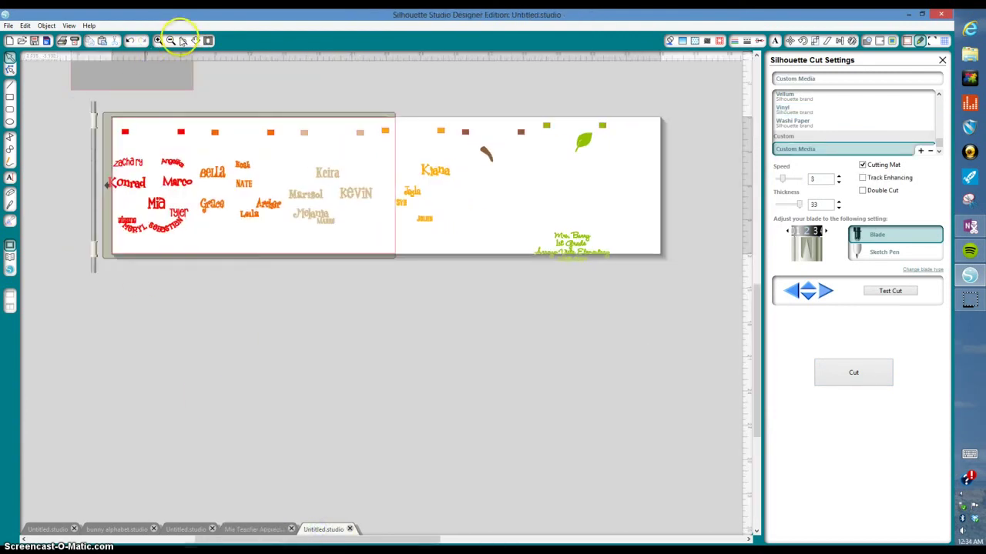
click(182, 40)
click(156, 172)
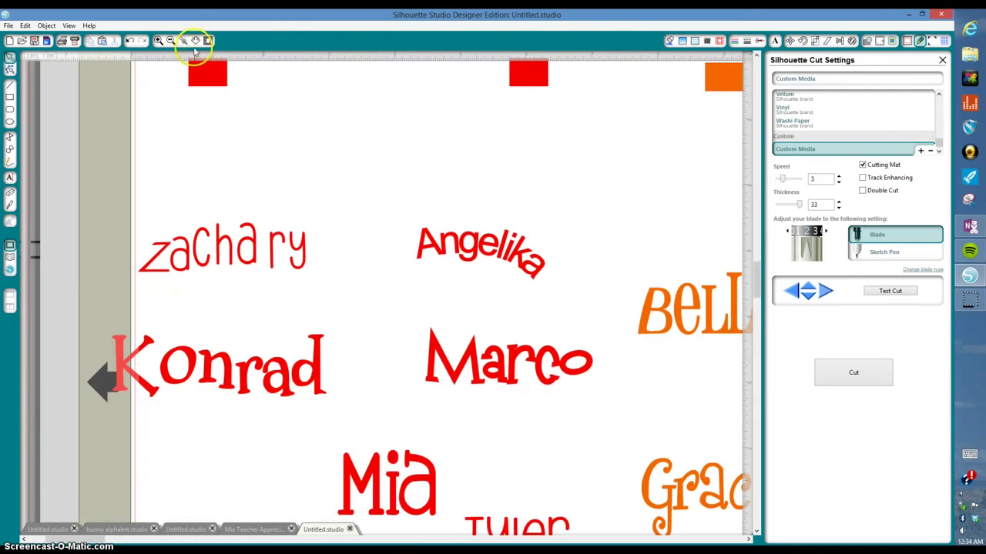
click(196, 46)
click(308, 165)
click(299, 91)
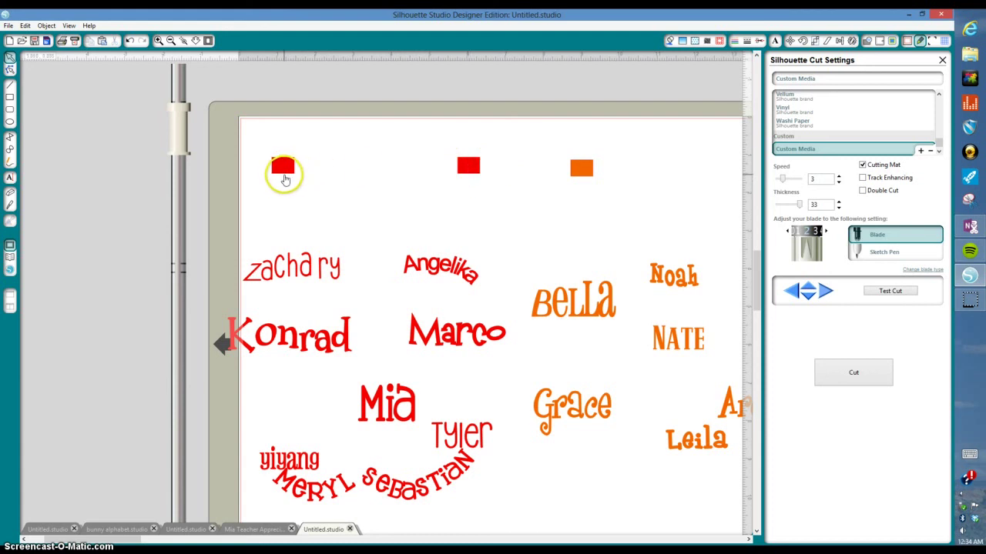
click(253, 529)
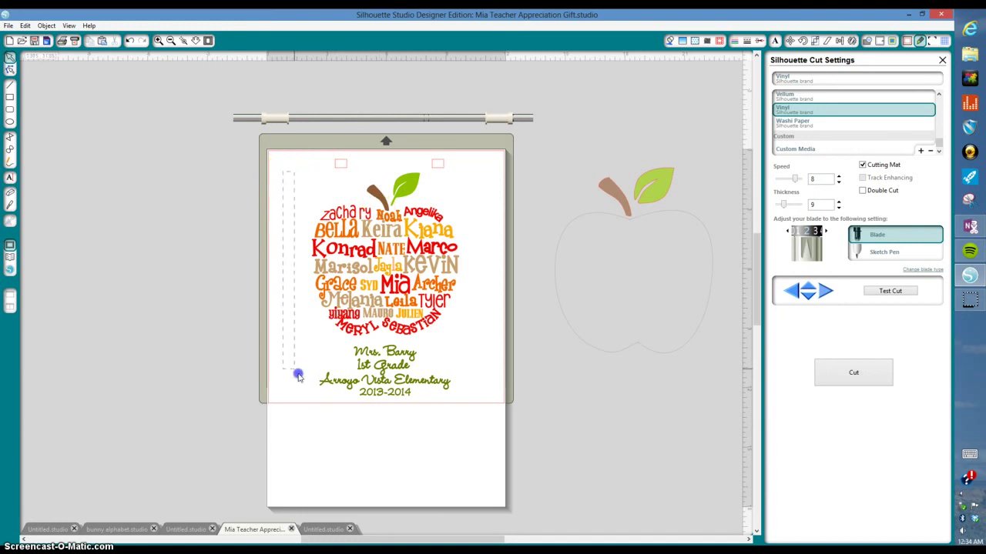
Step: Select the whole apple artwork with the text below it and set its cut style to No Cut
drag(298, 375, 456, 406)
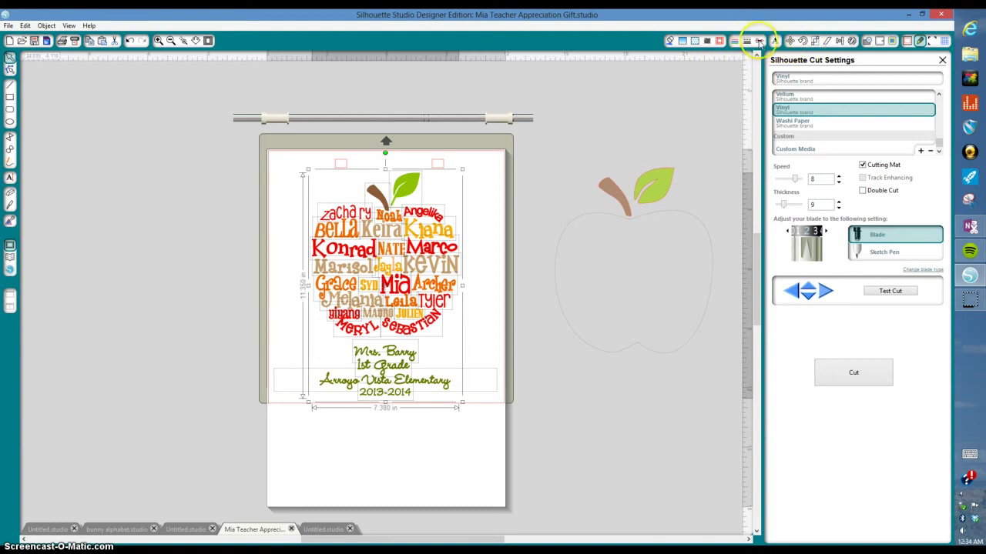
click(759, 42)
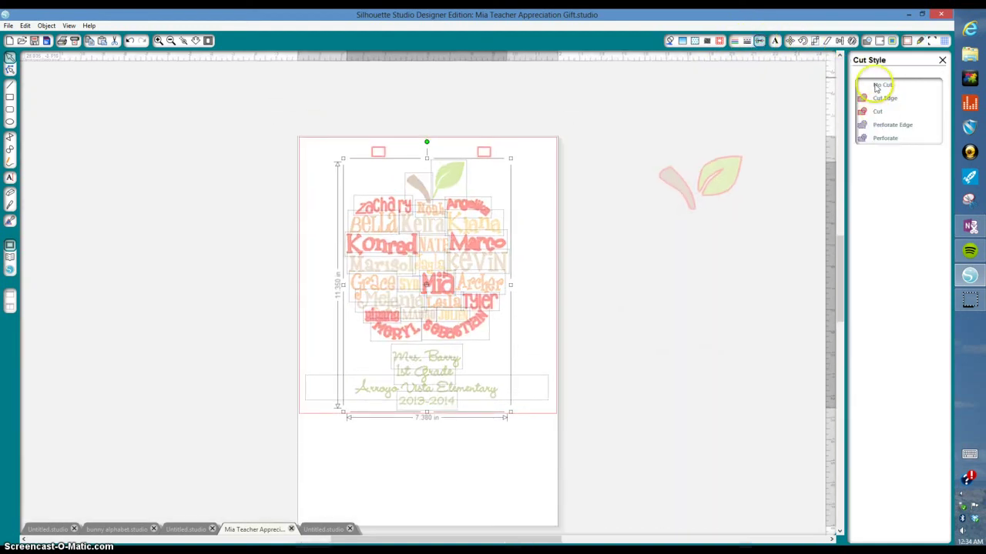
click(878, 85)
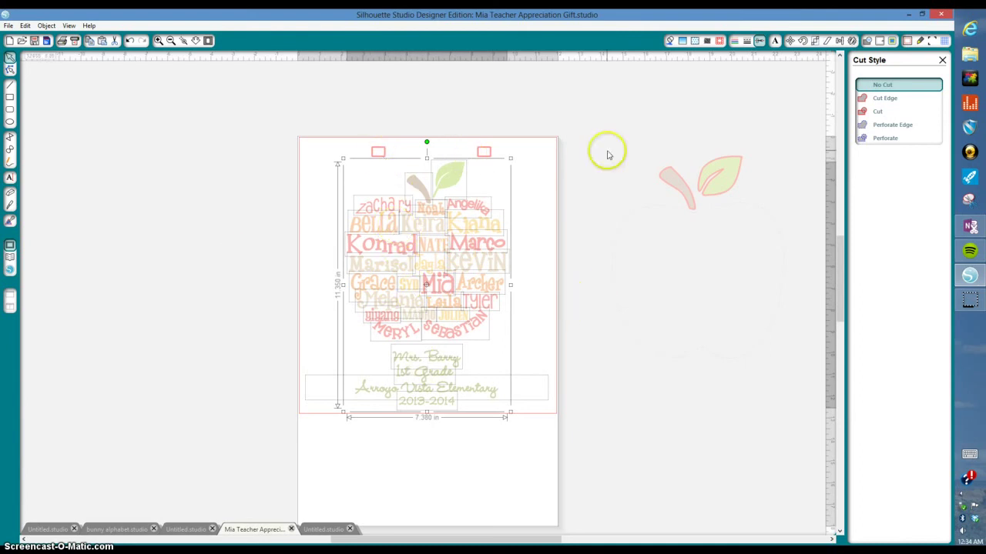
Step: Select all the orange names in the apple, set their cut style to Cut, and open the cut settings
click(905, 42)
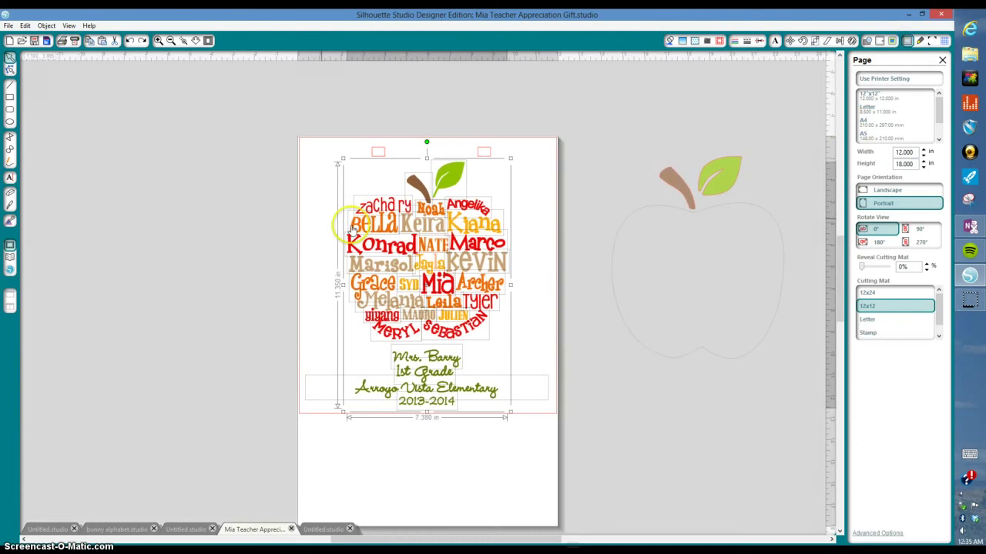
click(324, 204)
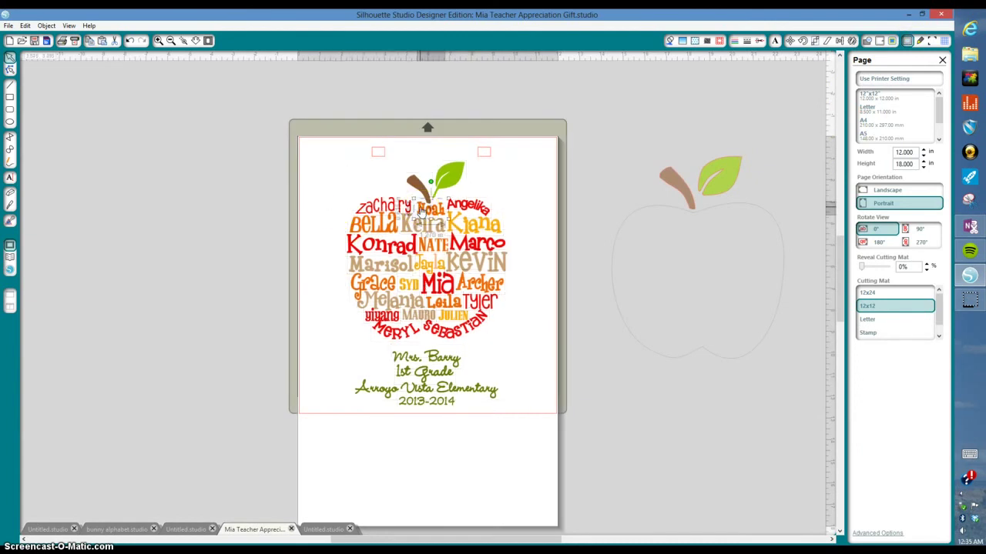
click(383, 231)
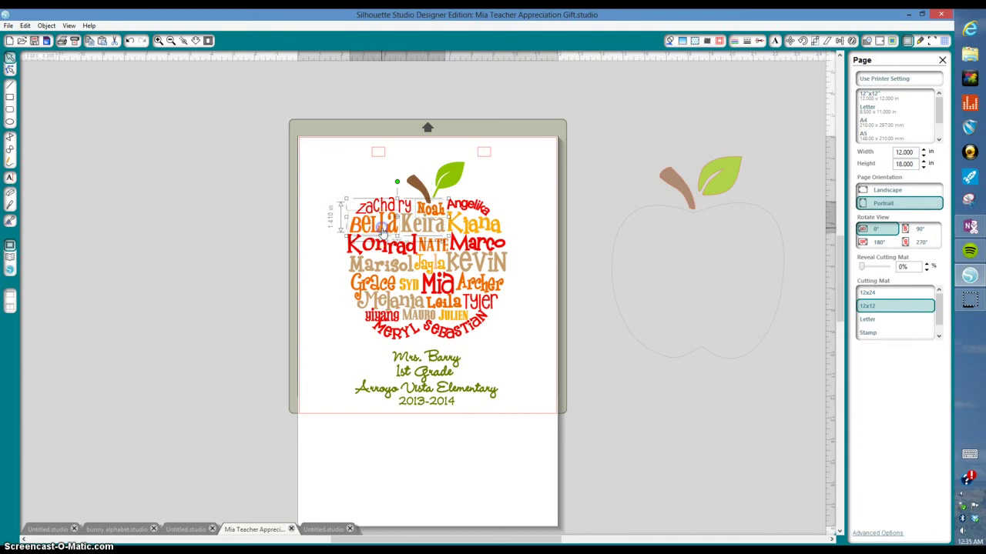
shift+click(427, 244)
shift+click(460, 290)
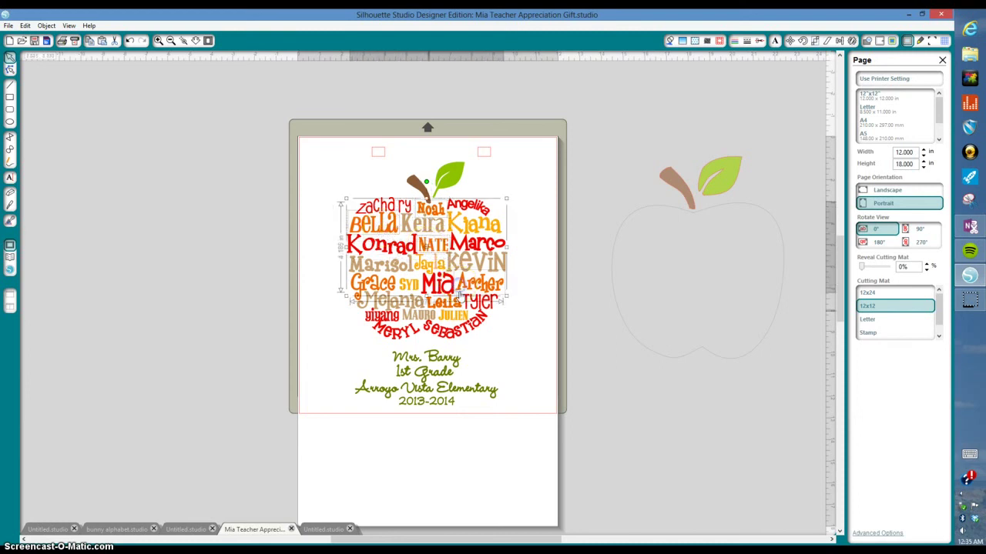
shift+click(434, 310)
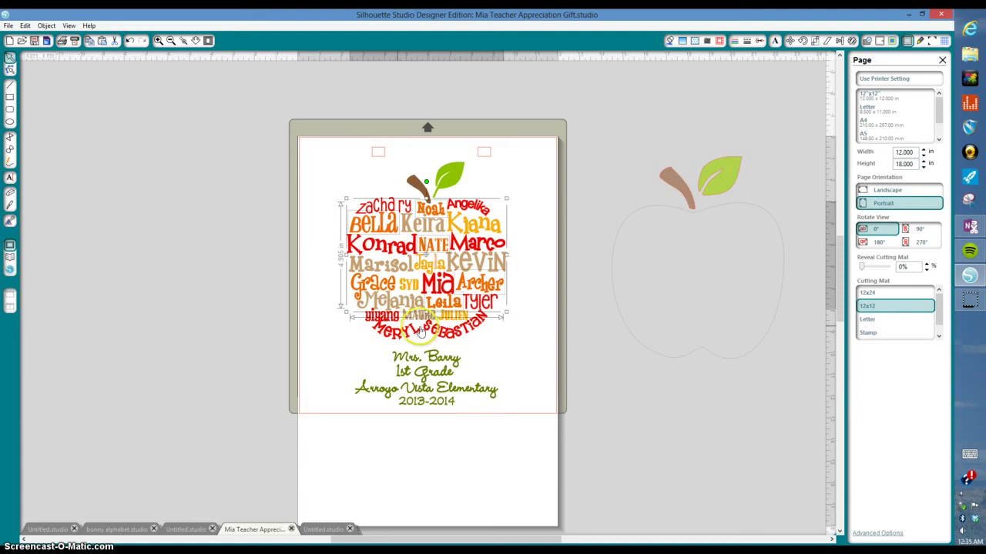
shift+click(375, 287)
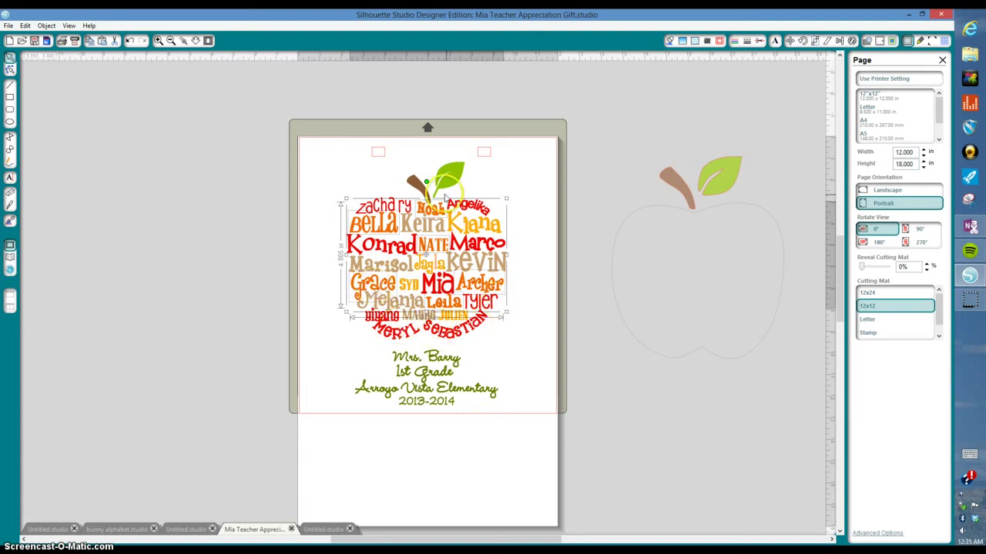
click(826, 90)
click(761, 41)
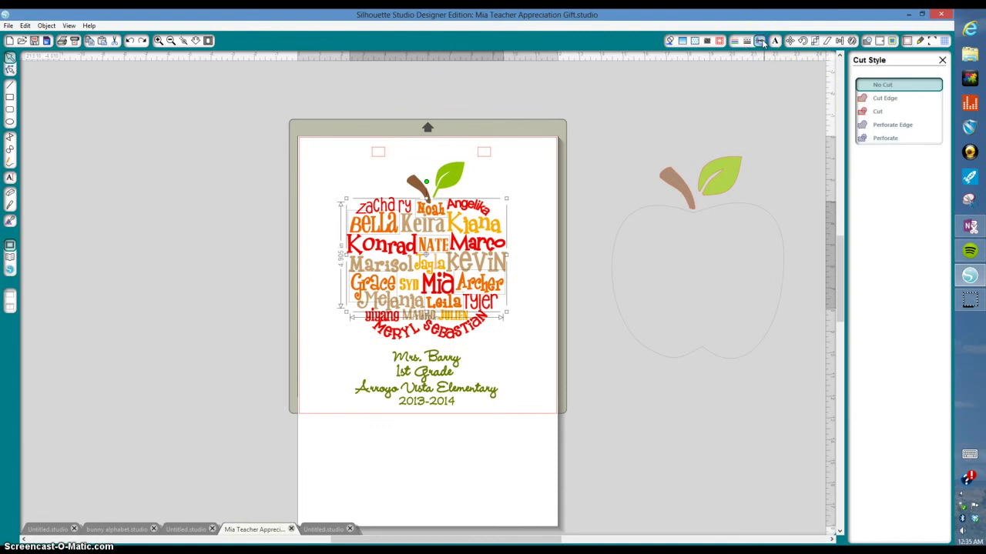
click(876, 113)
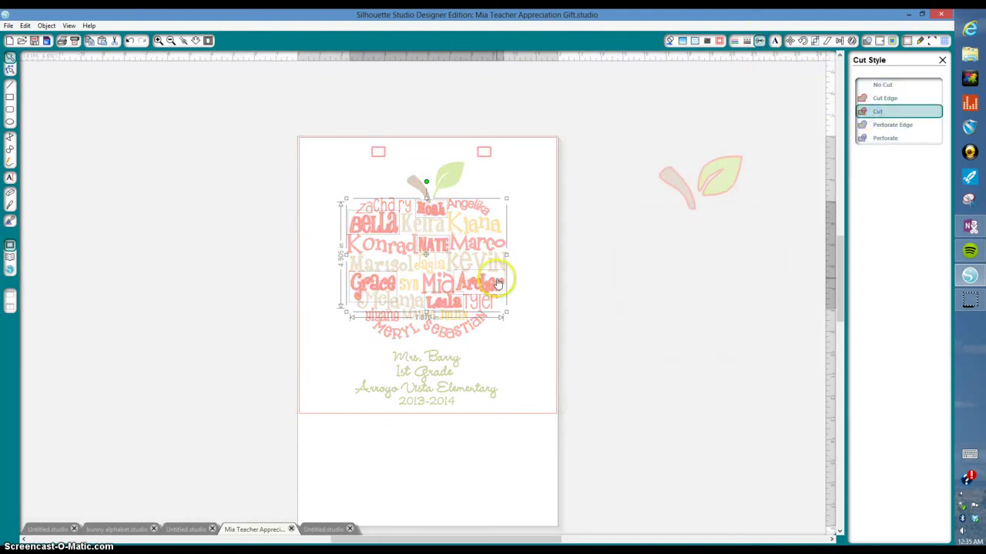
click(921, 41)
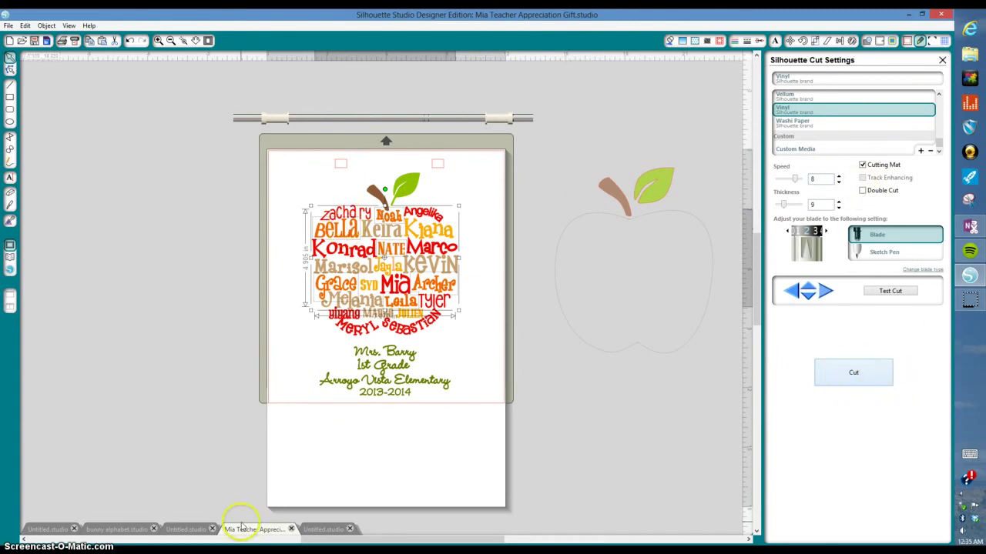
Step: Examine the orange names and their alignment rectangles in the separated-colours document, and return to the apple design
click(317, 530)
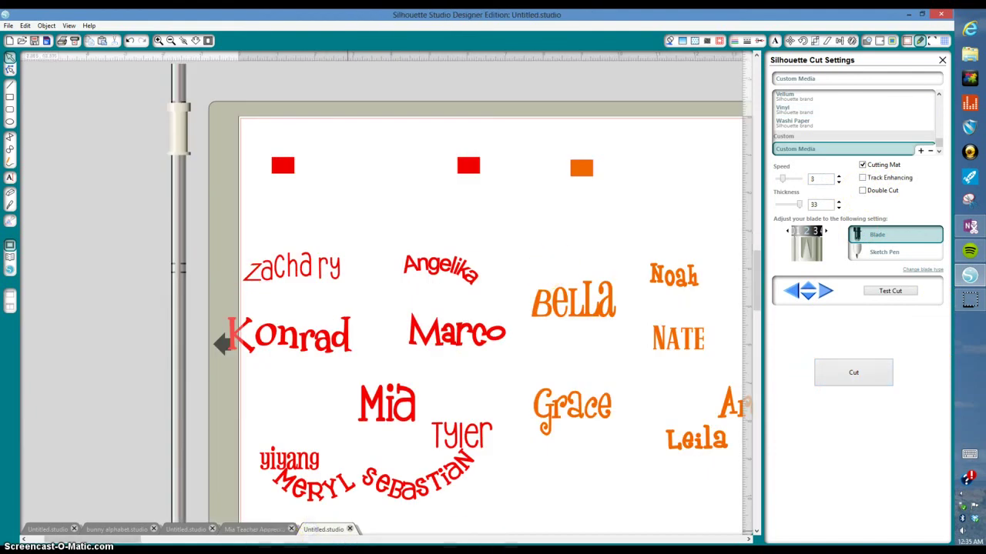
drag(135, 544, 211, 537)
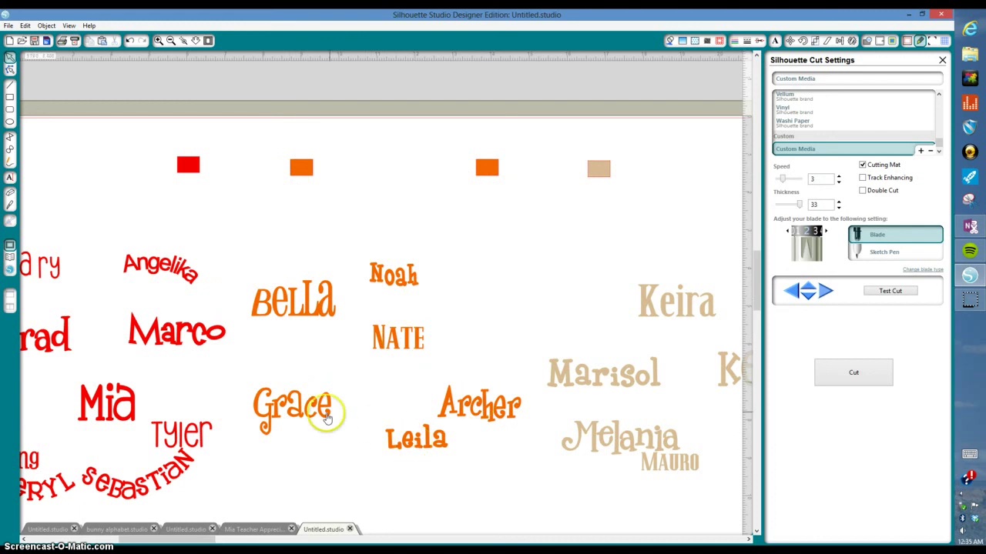
click(257, 531)
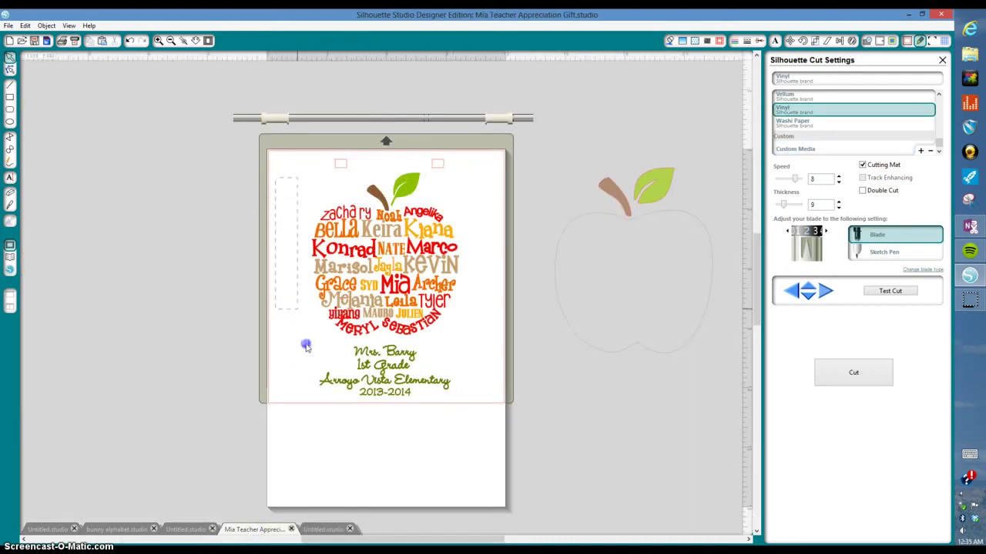
Step: Reset the entire apple artwork and the text beneath it to No Cut, leaving the alignment rectangles out of the selection
key(ctrl+a)
drag(455, 402, 455, 402)
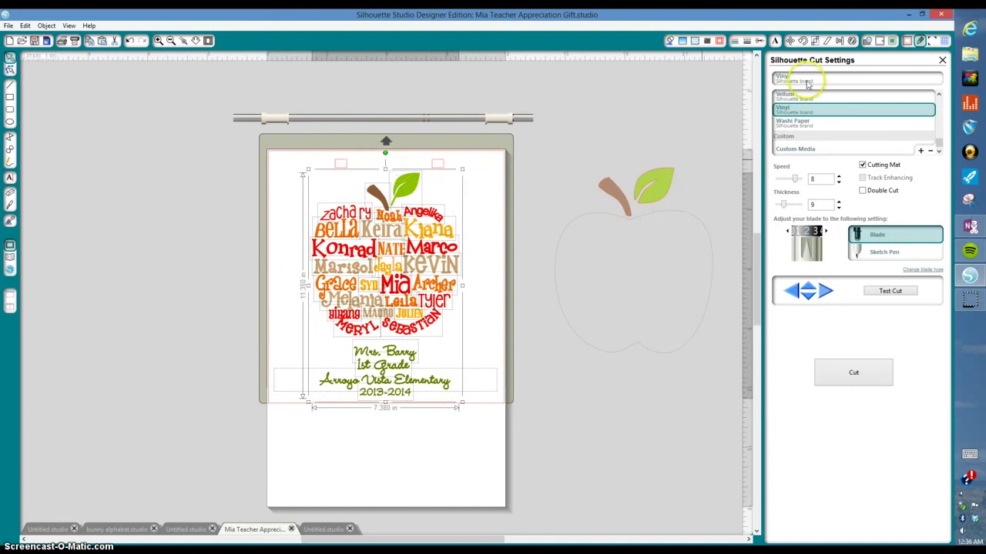
click(759, 40)
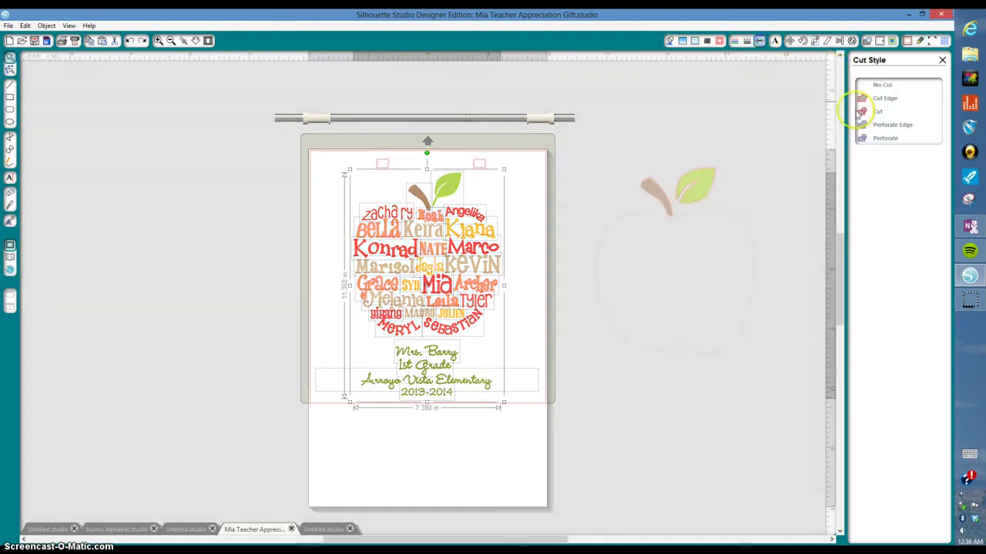
click(882, 87)
click(883, 86)
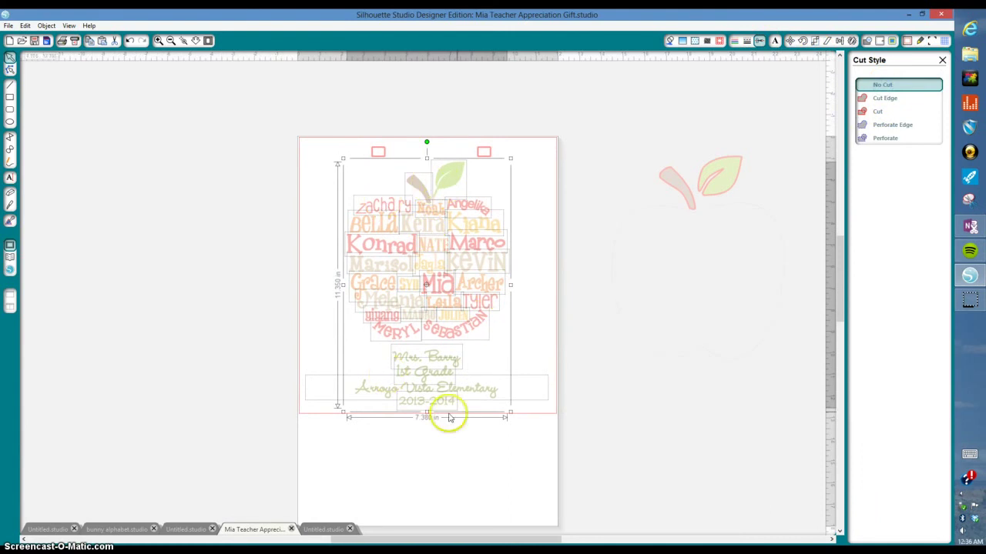
Step: Clear the current selection and select all the tan names in the apple together
click(907, 40)
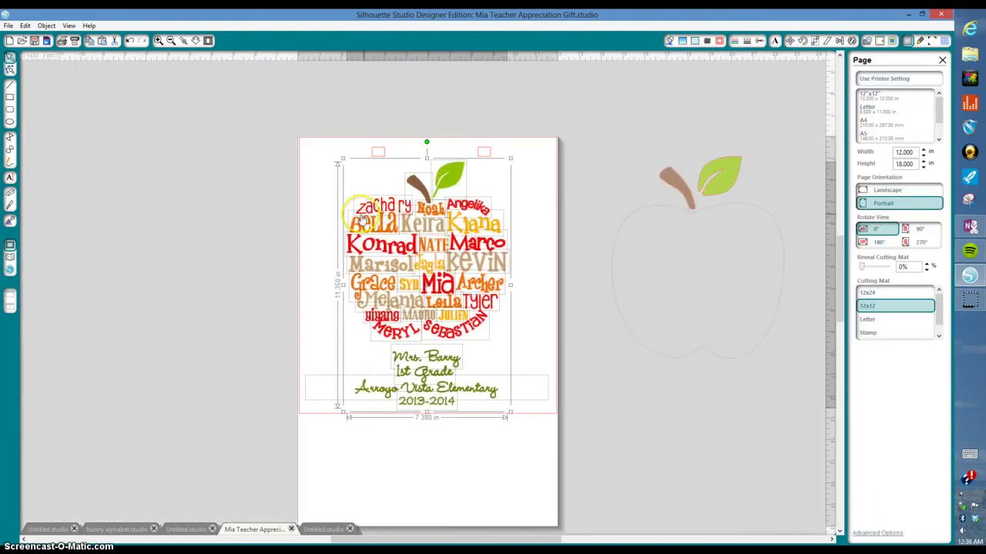
click(270, 208)
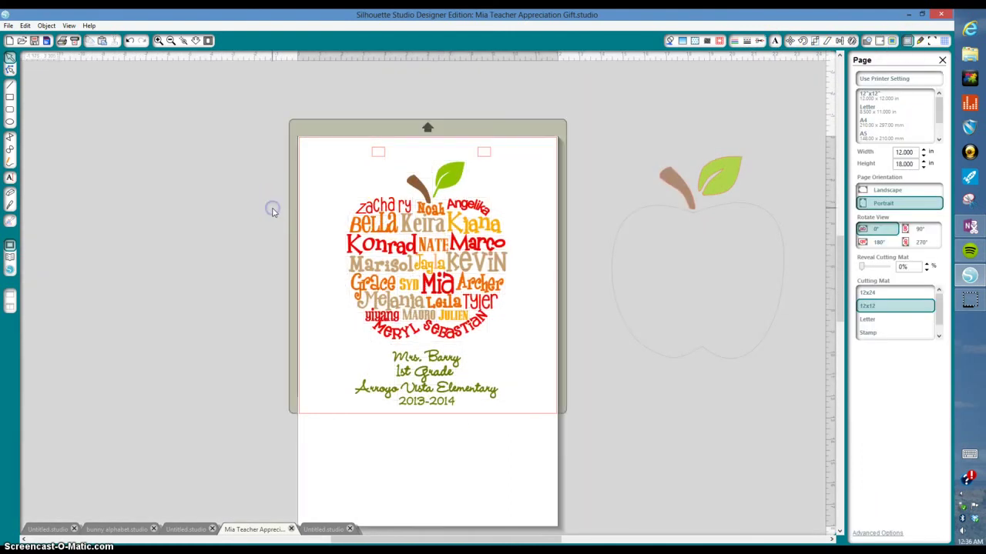
click(407, 225)
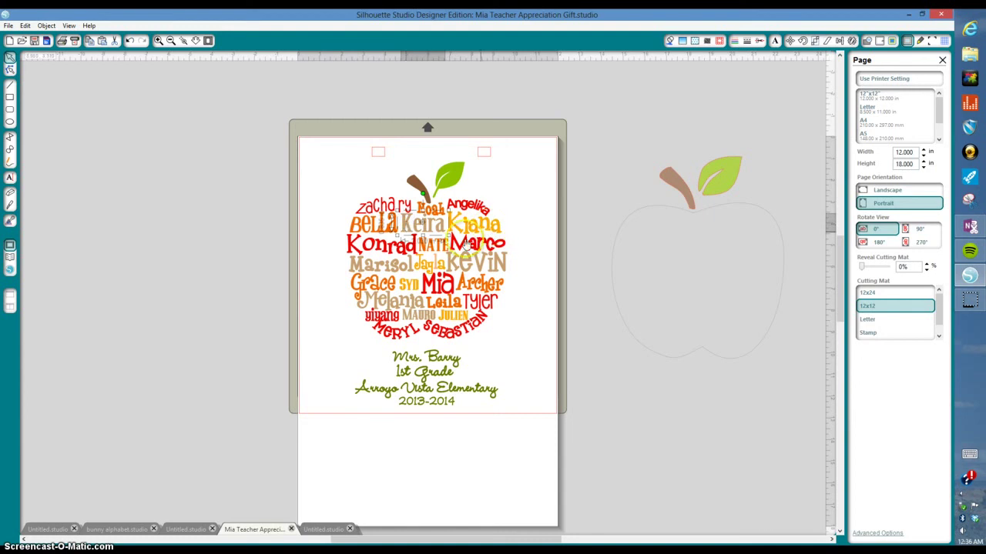
shift+click(395, 271)
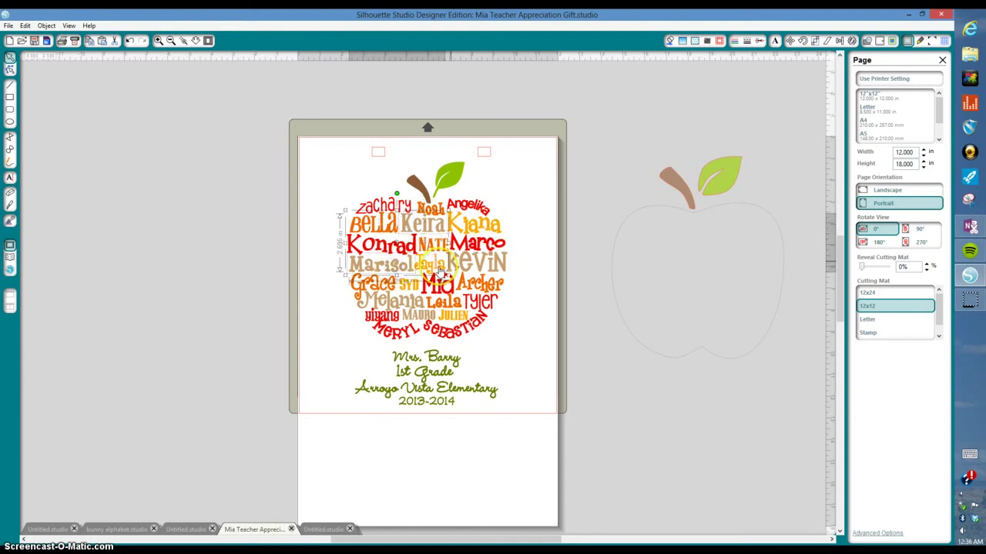
shift+click(452, 262)
shift+click(406, 301)
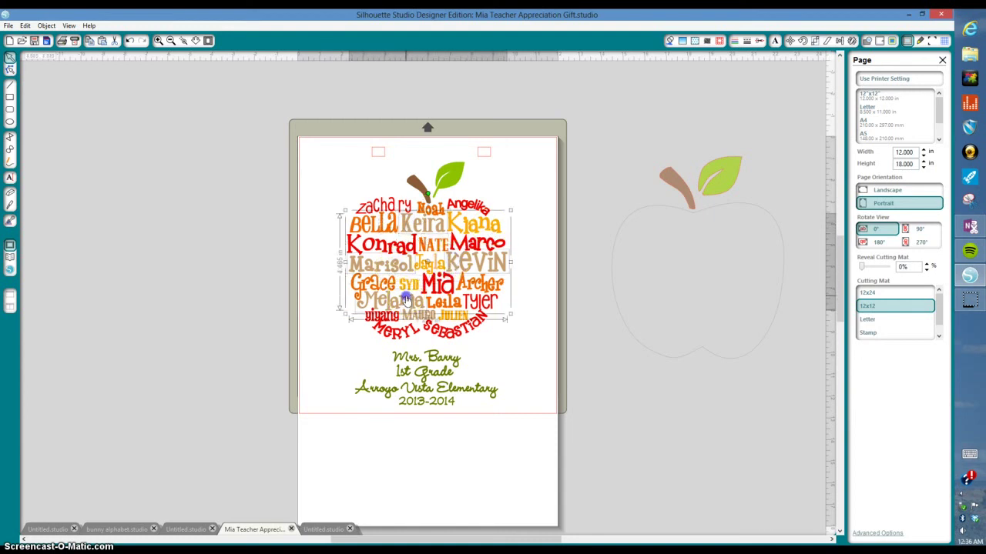
shift+click(405, 317)
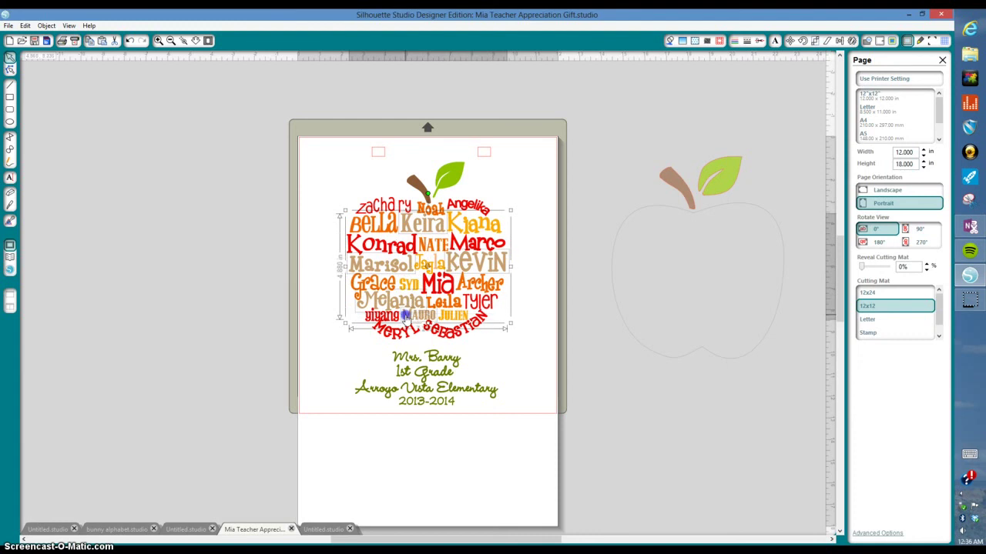
click(486, 139)
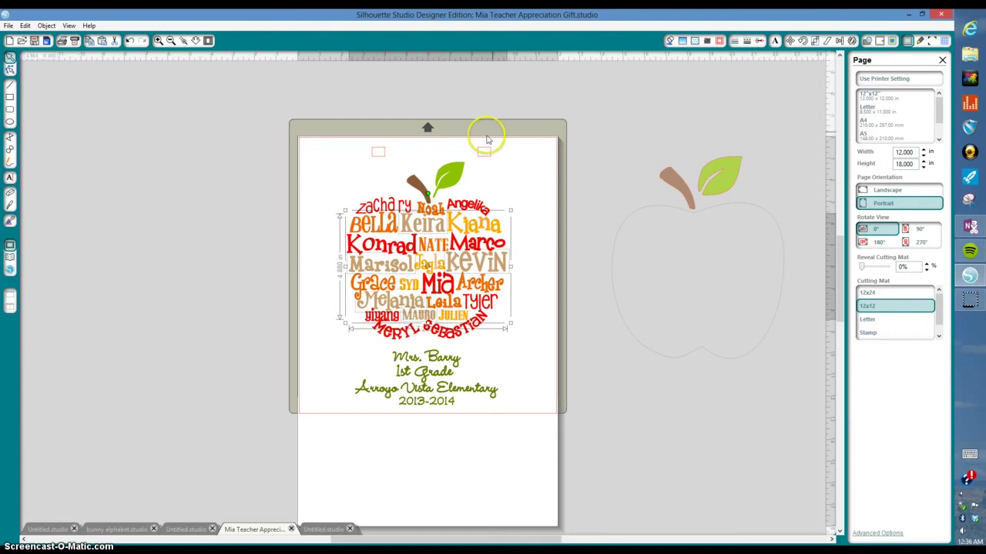
Step: Set the selected tan names' cut style to Cut and open the cut settings
click(760, 41)
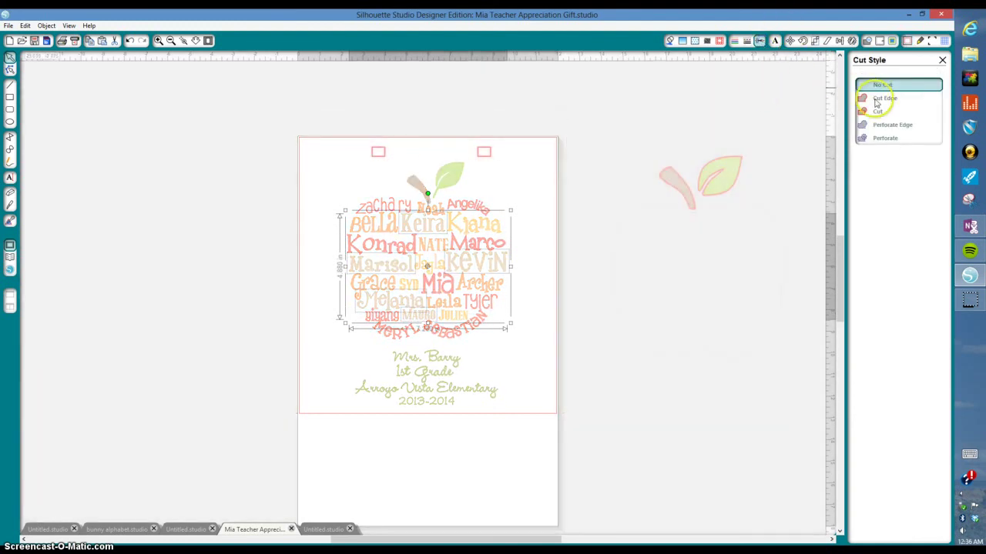
click(878, 111)
click(458, 262)
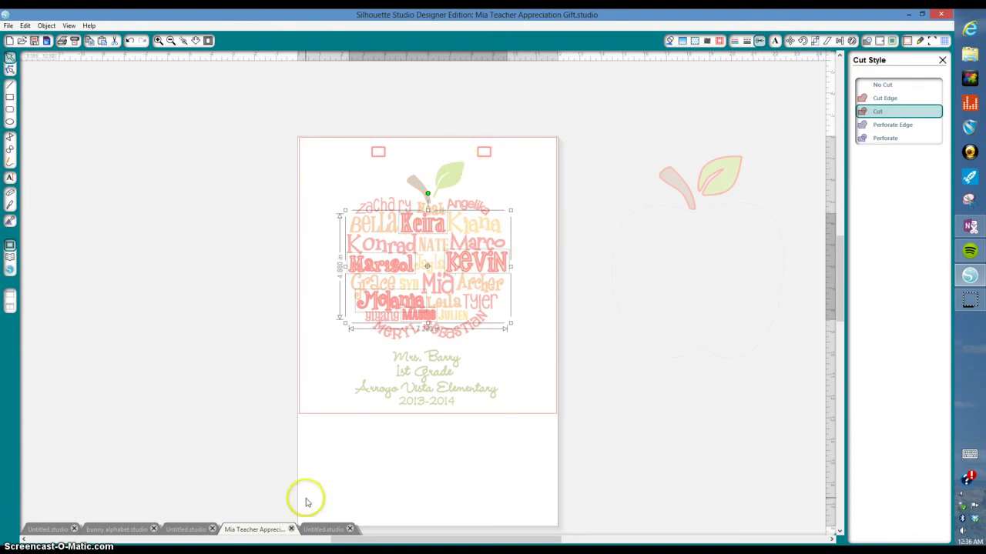
click(920, 40)
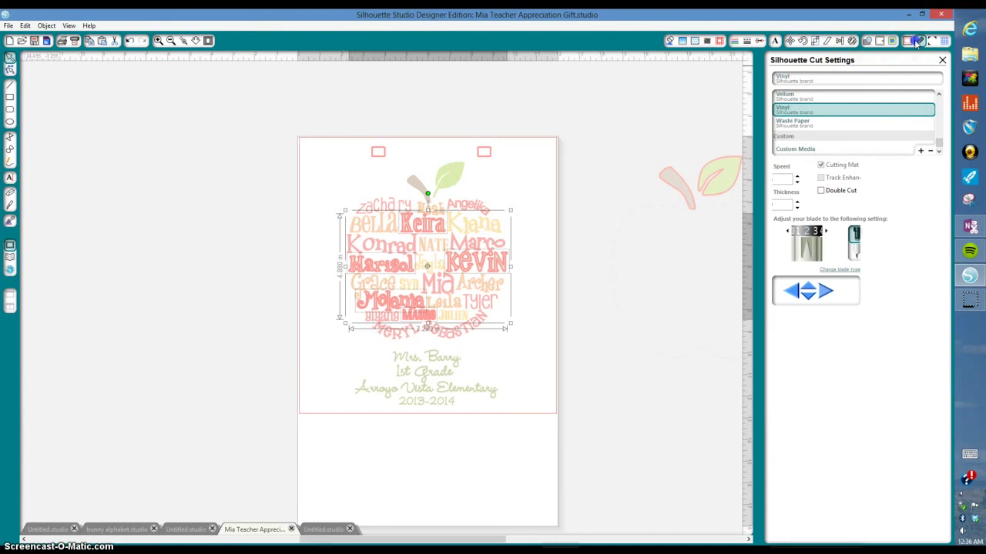
Step: Examine the tan, yellow, brown and green pieces with their alignment rectangles in the separated-colours document
click(316, 530)
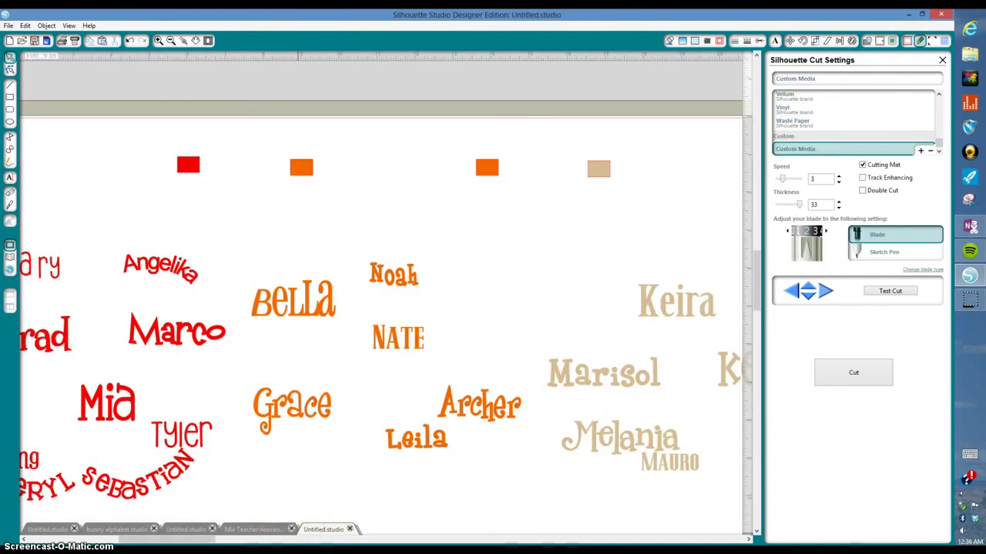
drag(198, 537, 282, 426)
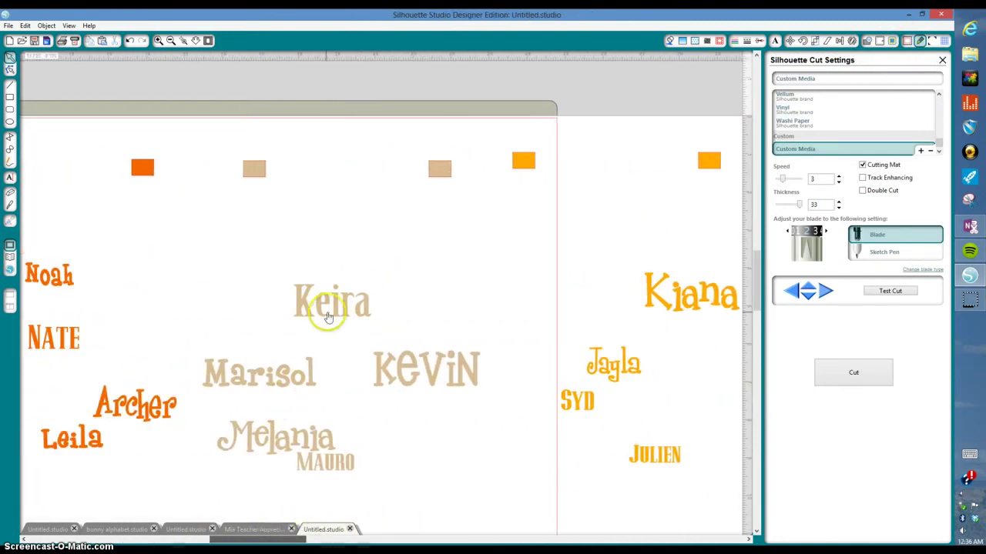
scroll(330, 269, down, 1)
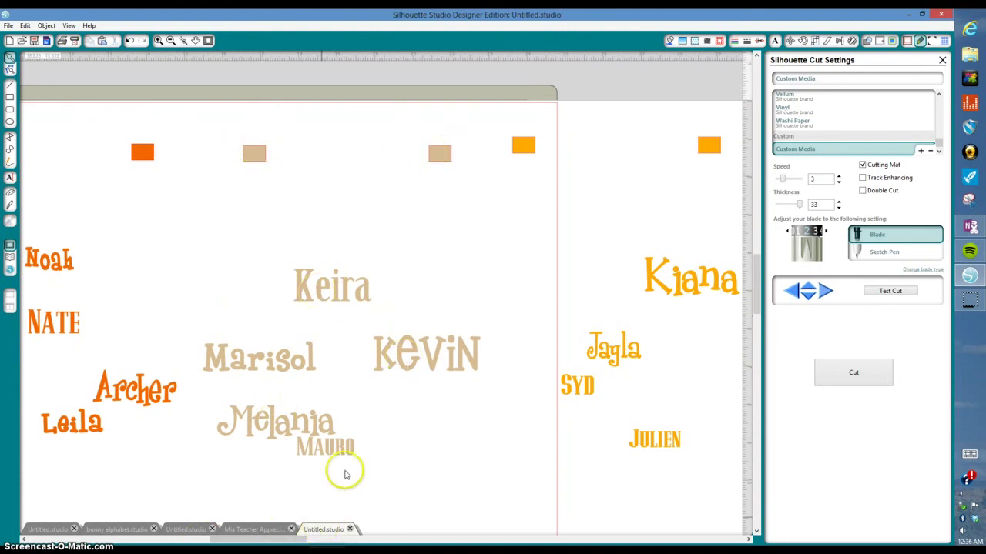
drag(261, 539, 353, 539)
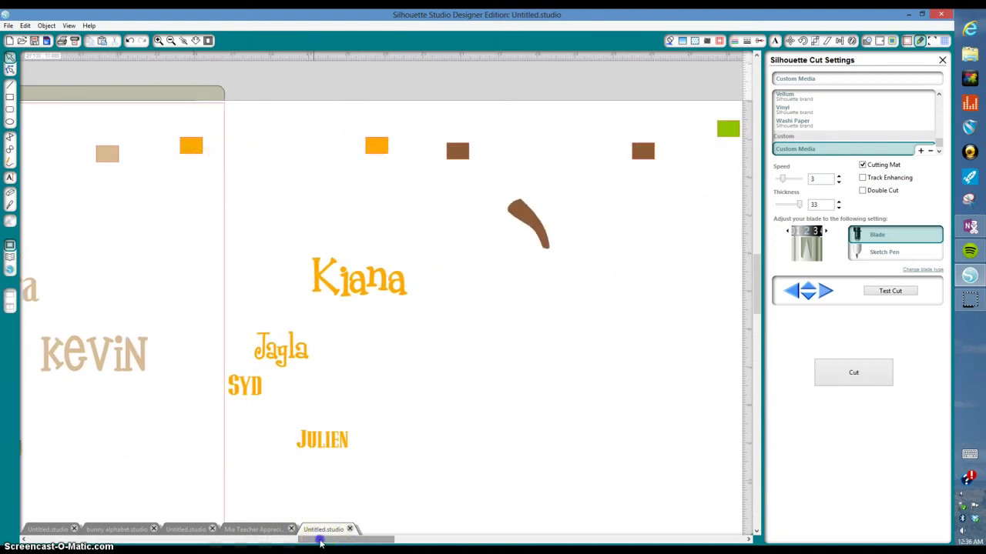
drag(308, 539, 415, 539)
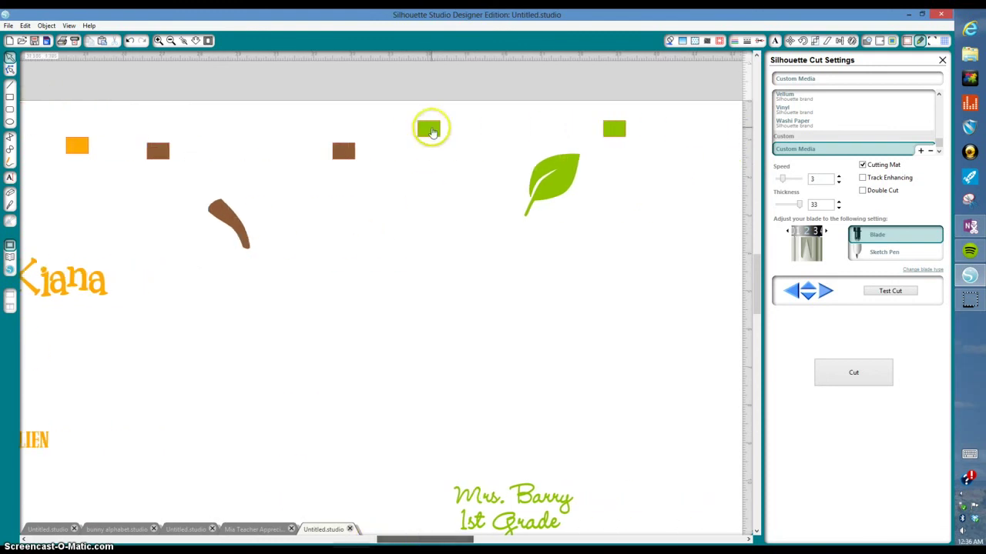
scroll(540, 245, down, 3)
scroll(542, 253, down, 2)
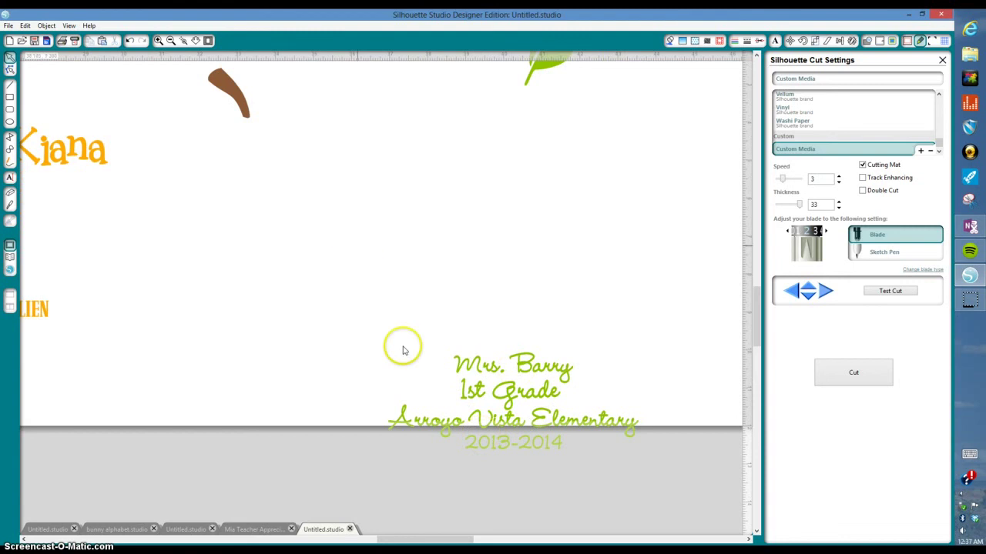
Step: Space out the green, brown, yellow, tan and orange groups along the page, keeping each with its alignment rectangles
click(215, 44)
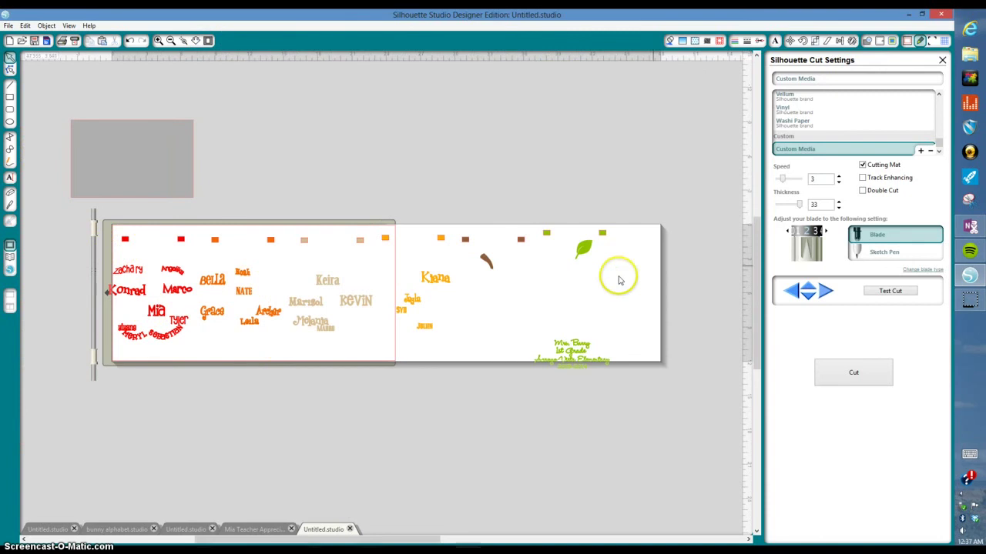
drag(582, 247, 612, 249)
drag(520, 240, 545, 233)
click(453, 250)
drag(452, 250, 468, 248)
drag(356, 246, 369, 240)
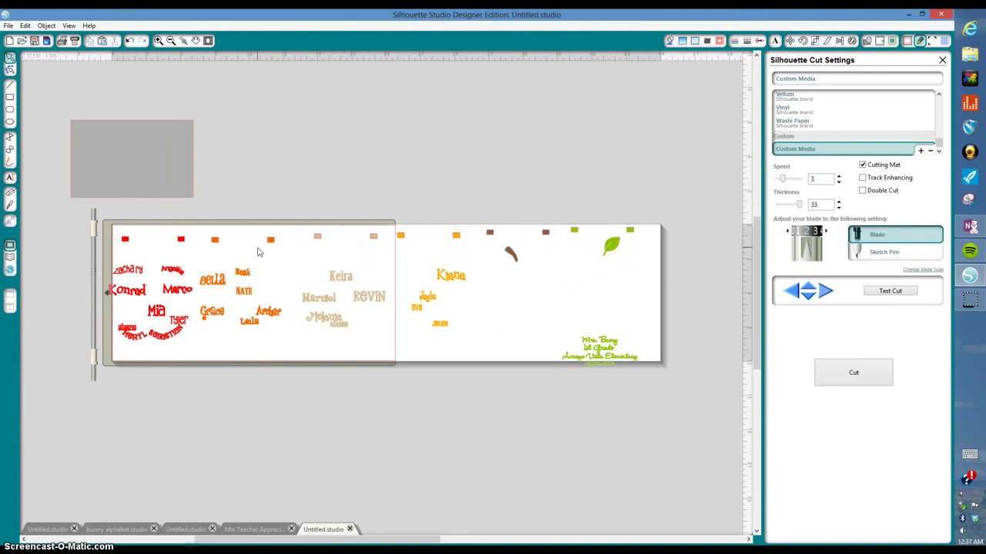
click(210, 299)
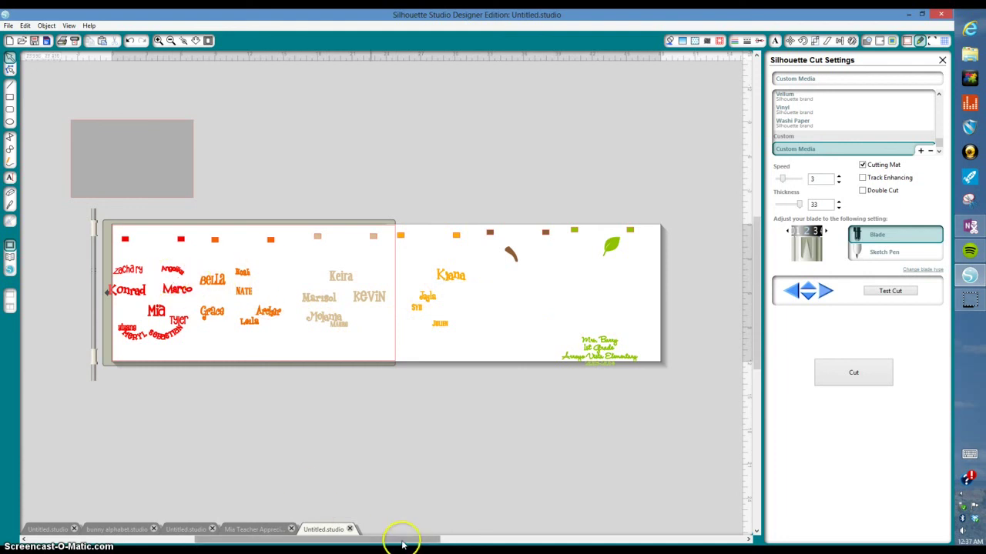
drag(402, 545, 360, 548)
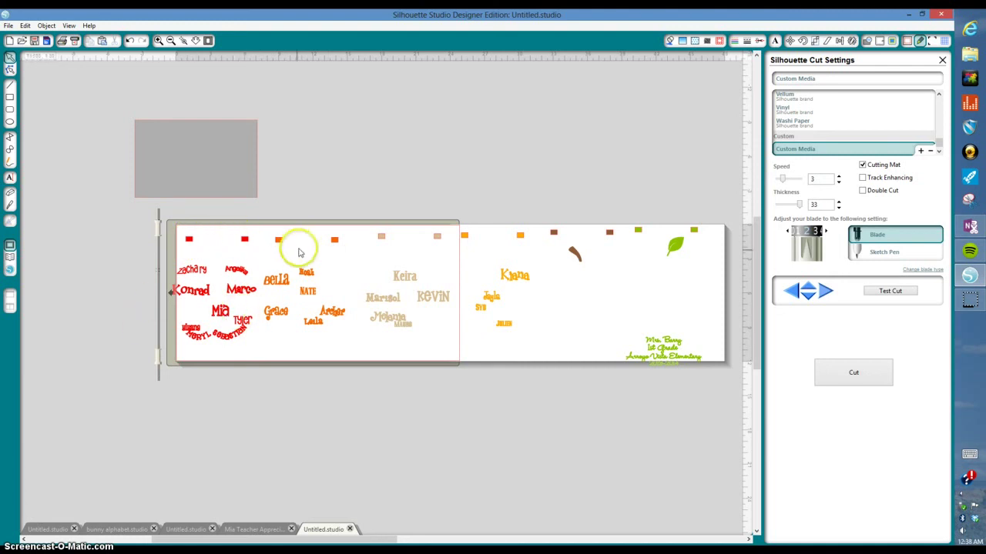
mouse_move(279, 240)
mouse_down()
mouse_move(280, 250)
mouse_move(287, 243)
mouse_up()
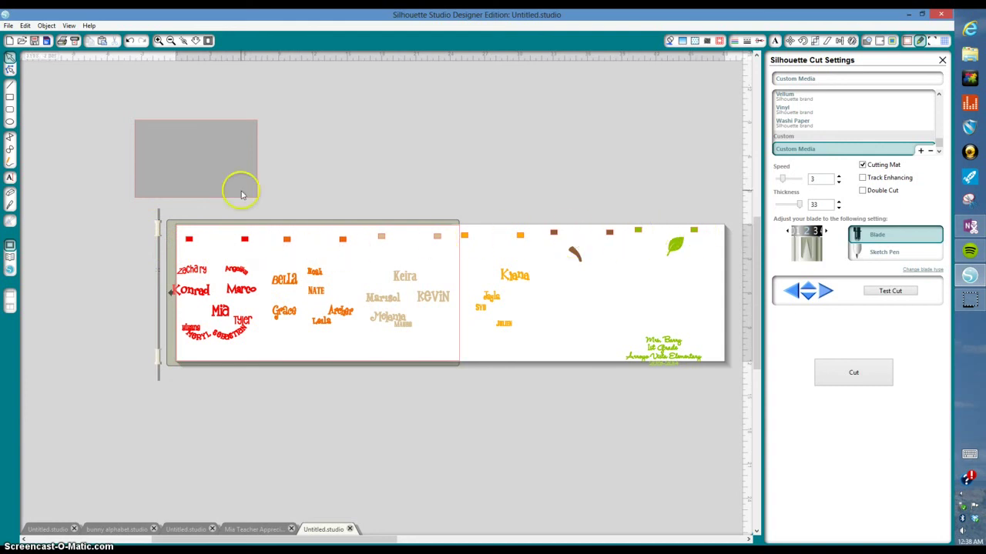
Step: Move the large grey rectangle over the red names, below the alignment marks, and bring it to the front
drag(187, 180, 207, 310)
right_click(84, 304)
click(106, 518)
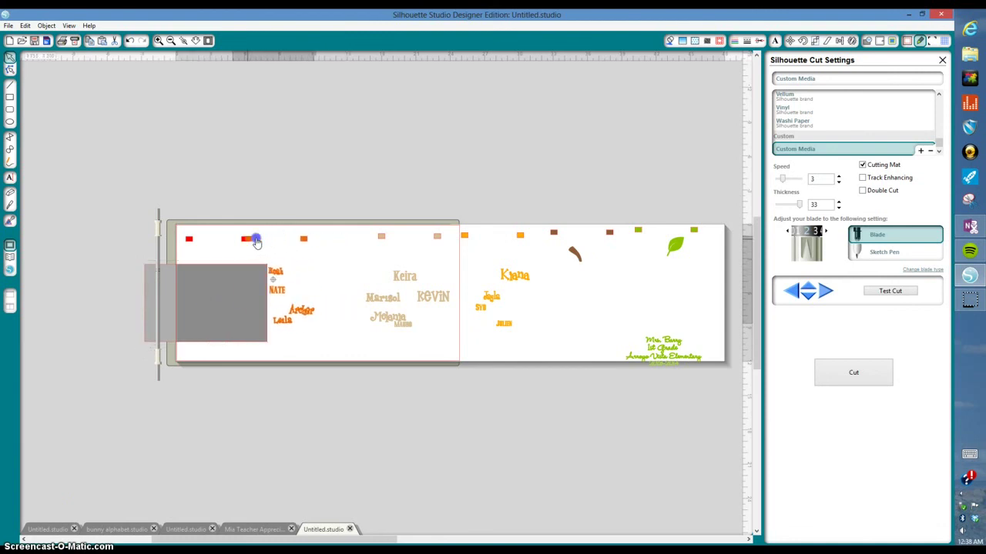
Step: Bring the orange group to the front and position it so its two alignment rectangles exactly cover the red ones
right_click(271, 238)
click(304, 479)
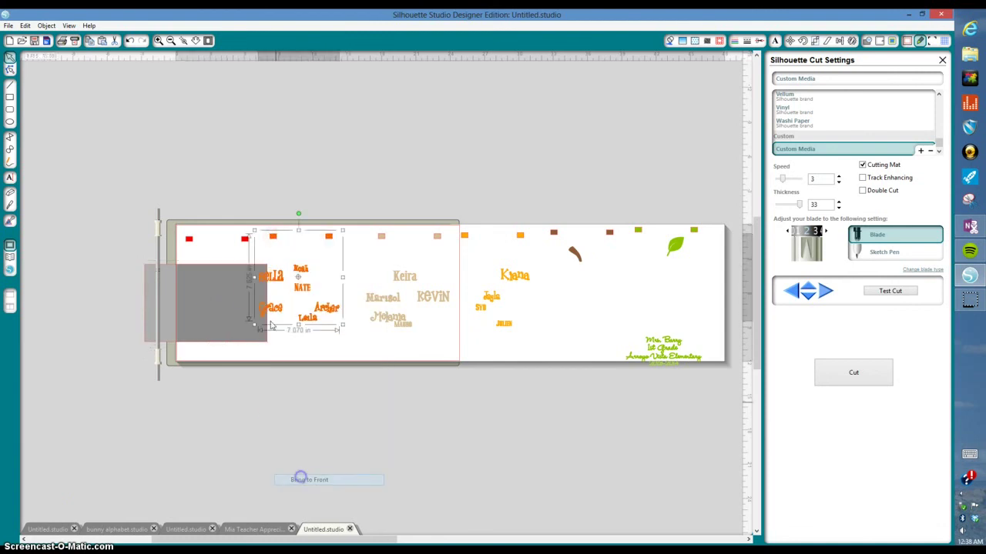
drag(271, 243, 187, 246)
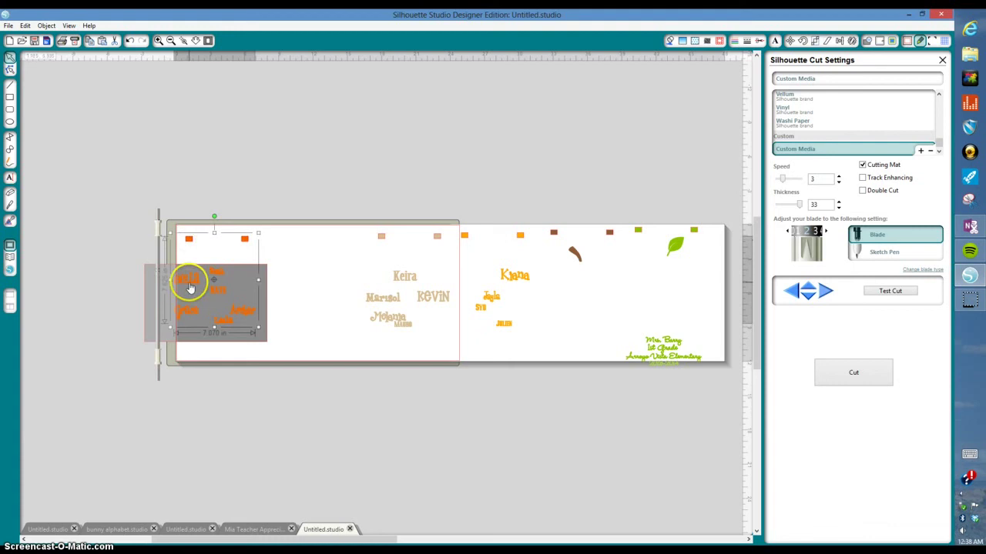
drag(195, 286, 196, 287)
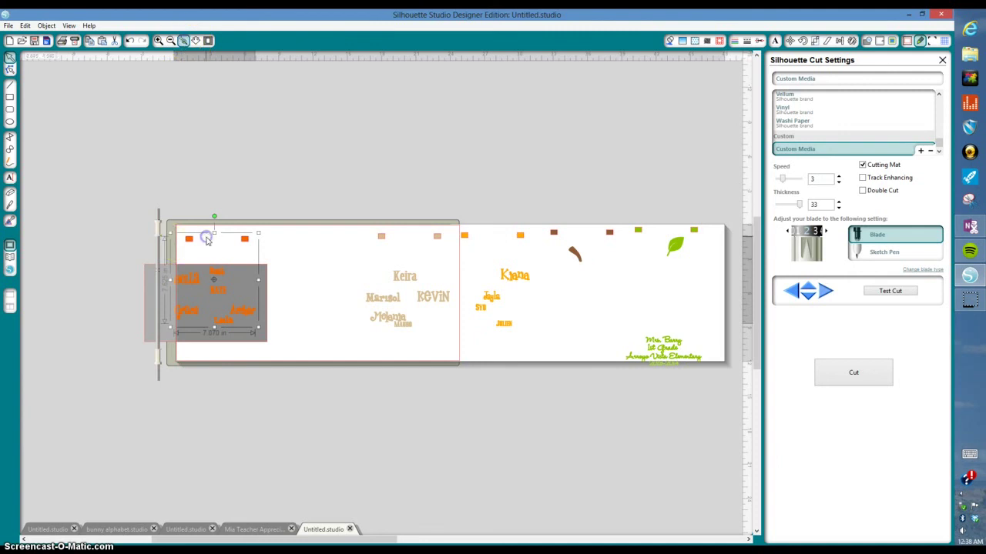
click(206, 239)
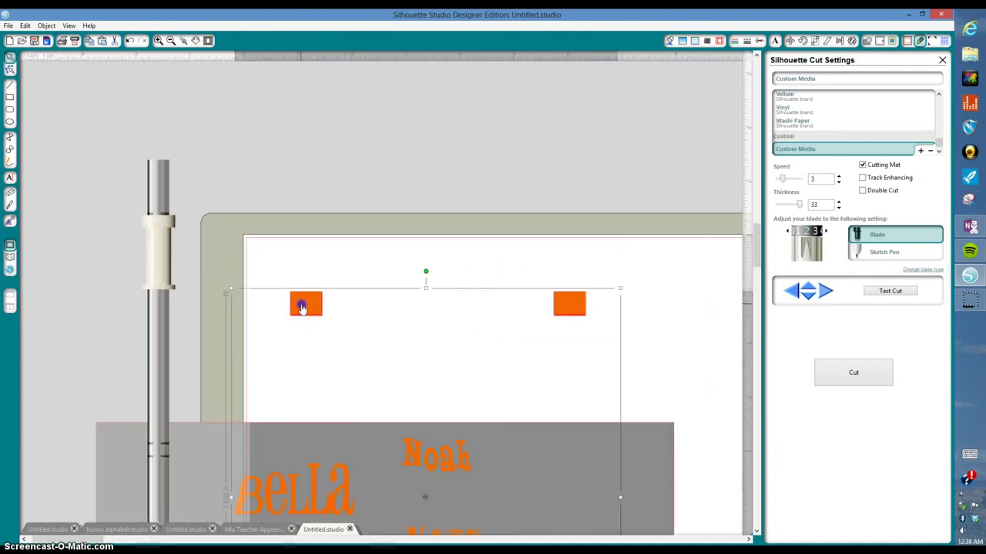
drag(302, 308, 303, 307)
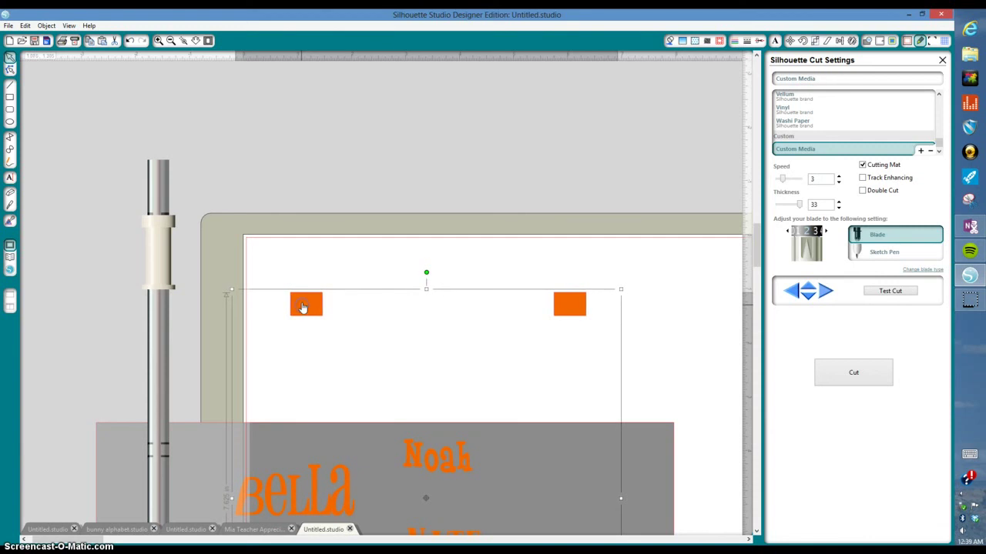
Step: Move the grey rectangle off the names to reveal the red and orange layers together
scroll(443, 292, down, 3)
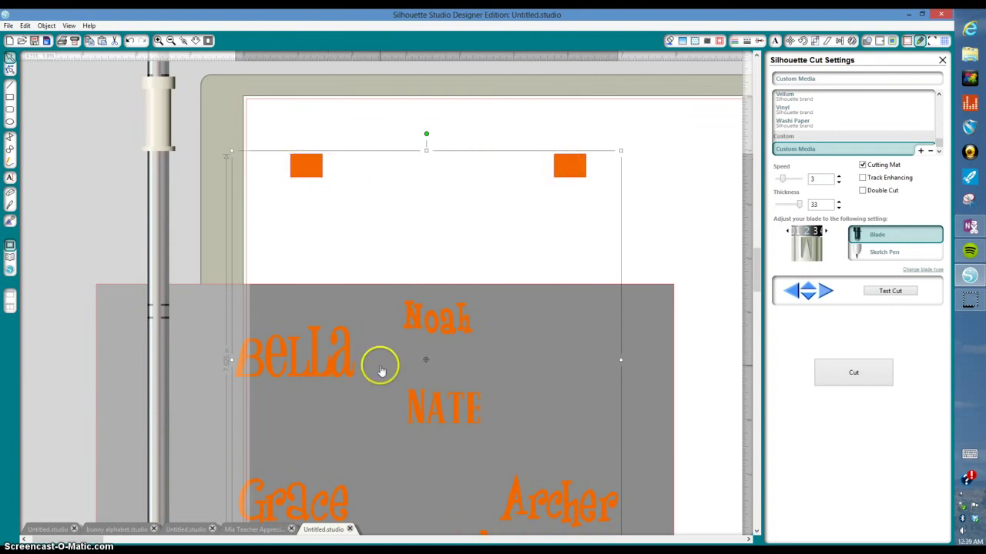
scroll(381, 371, down, 1)
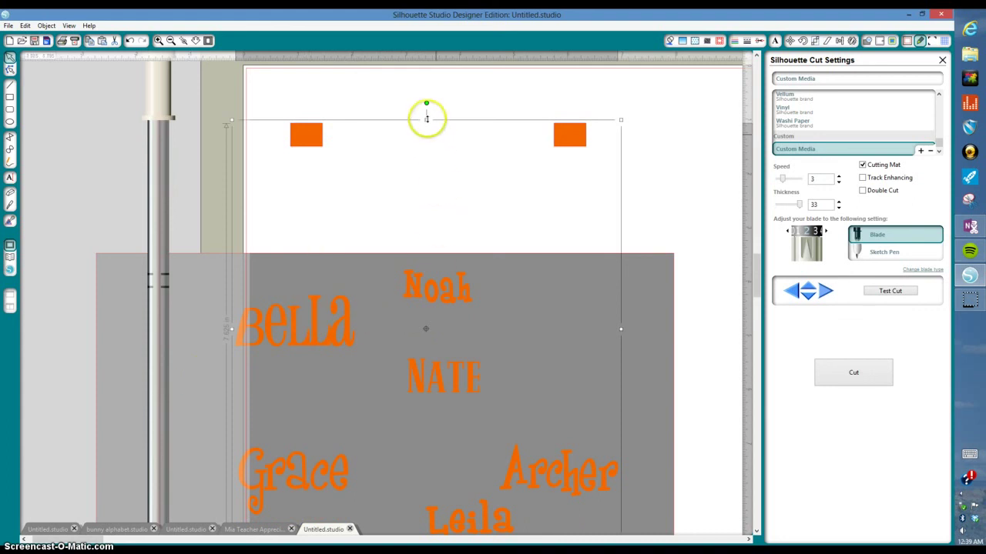
click(398, 273)
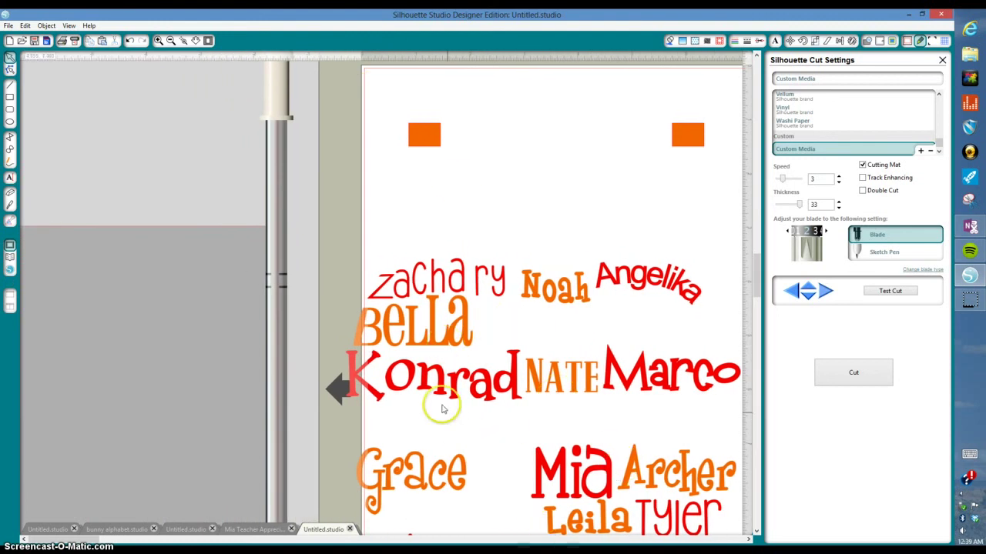
click(208, 41)
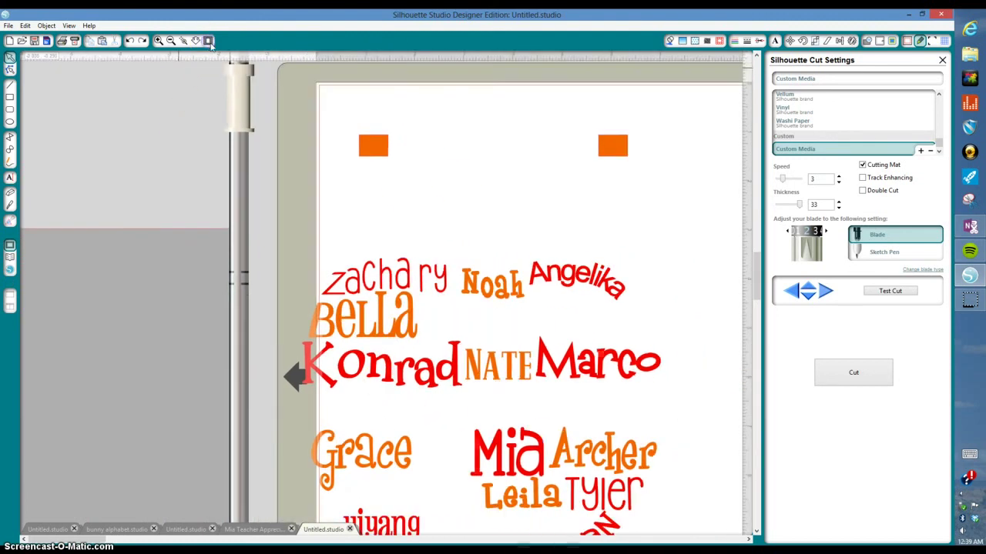
Step: Bring the grey rectangle to the front and place it over the combined red and orange names, leaving the alignment rectangles uncovered
drag(74, 305, 186, 381)
right_click(245, 397)
click(269, 378)
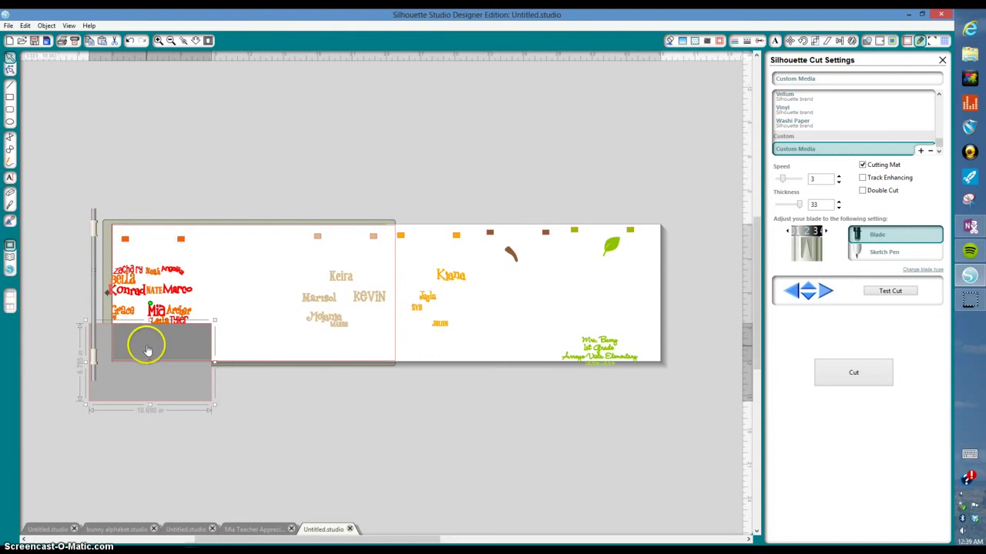
drag(148, 351, 150, 288)
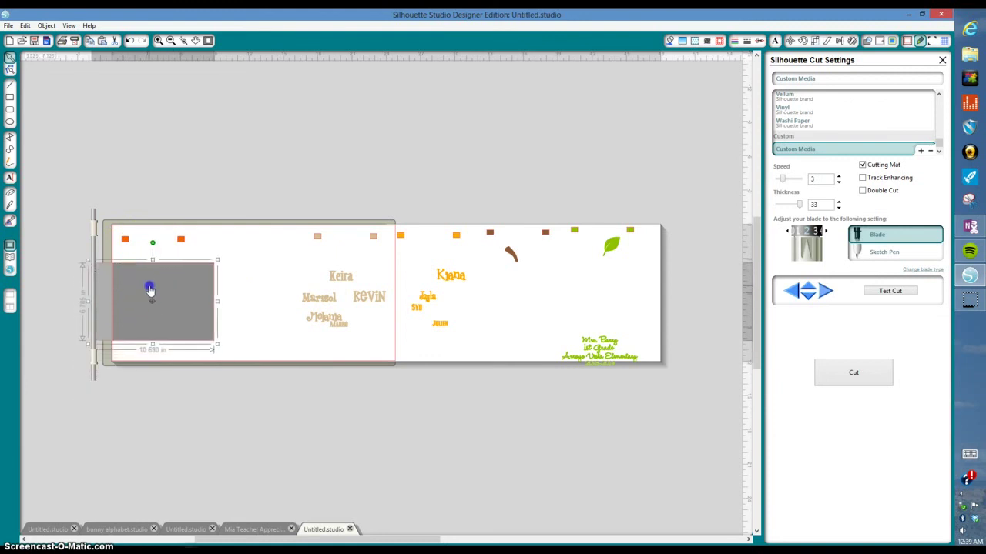
Step: Position the tan group so its two alignment rectangles exactly cover the orange ones, and bring it to the front
drag(319, 242, 124, 243)
right_click(272, 250)
click(306, 499)
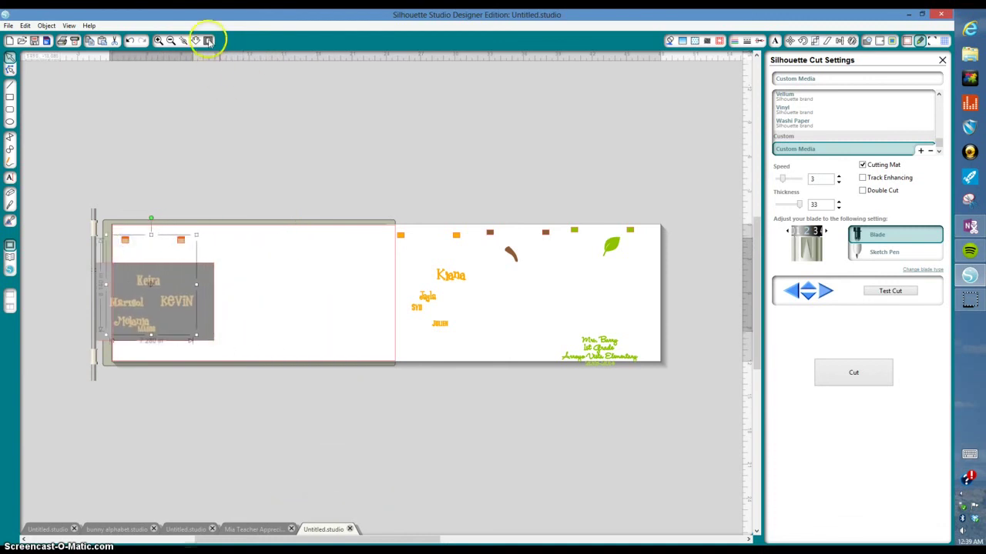
click(153, 244)
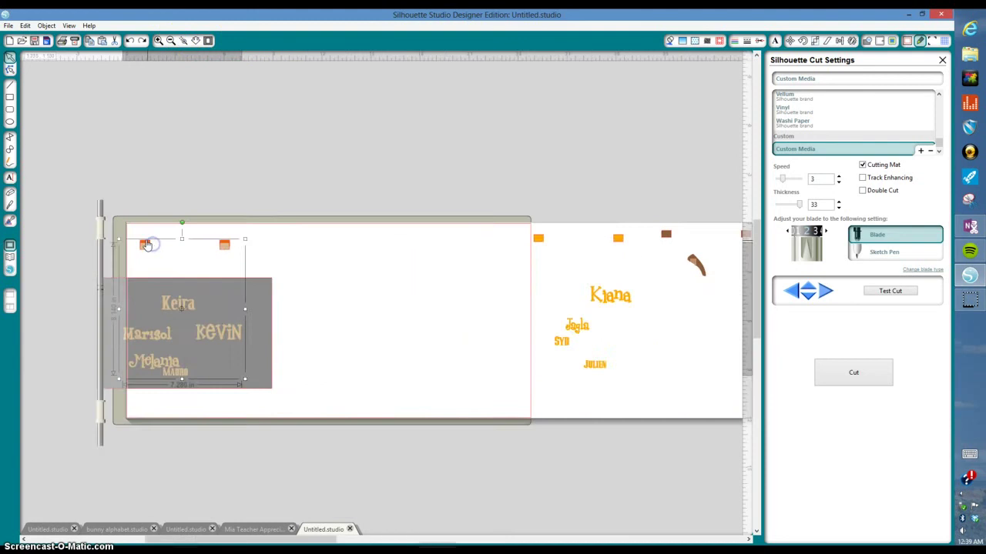
click(262, 279)
drag(262, 280, 263, 279)
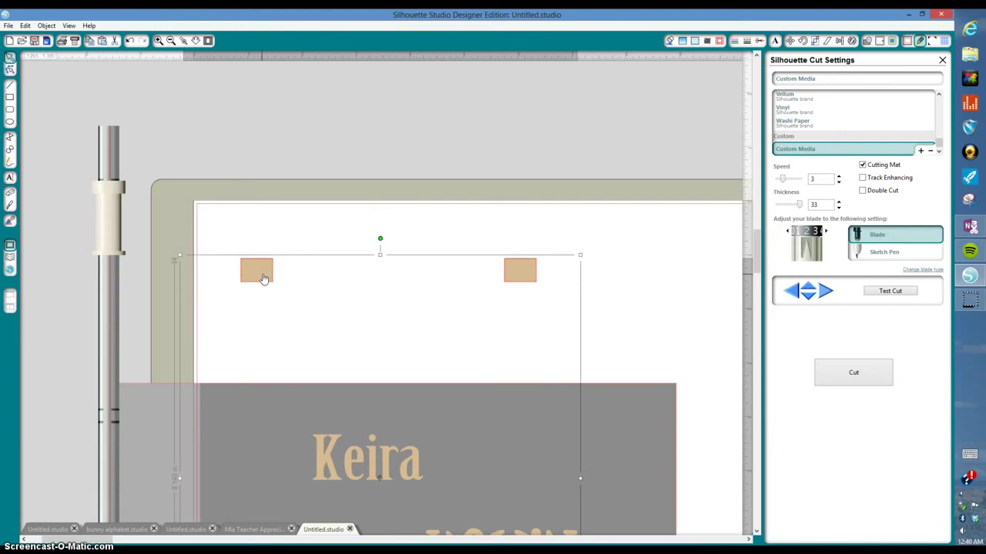
Step: Move the grey rectangle off the names to reveal the red, orange and tan layers together
scroll(308, 224, down, 4)
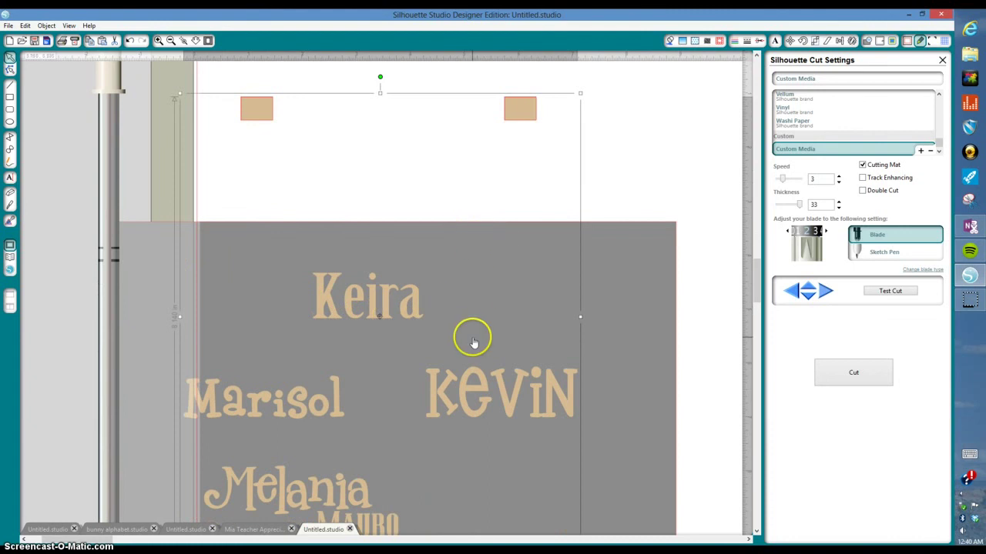
scroll(355, 200, down, 2)
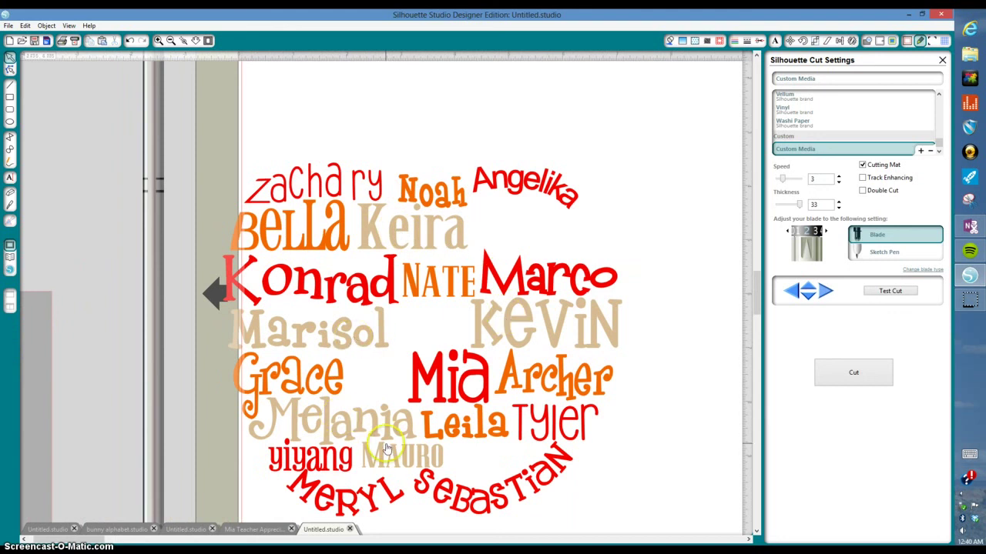
click(208, 41)
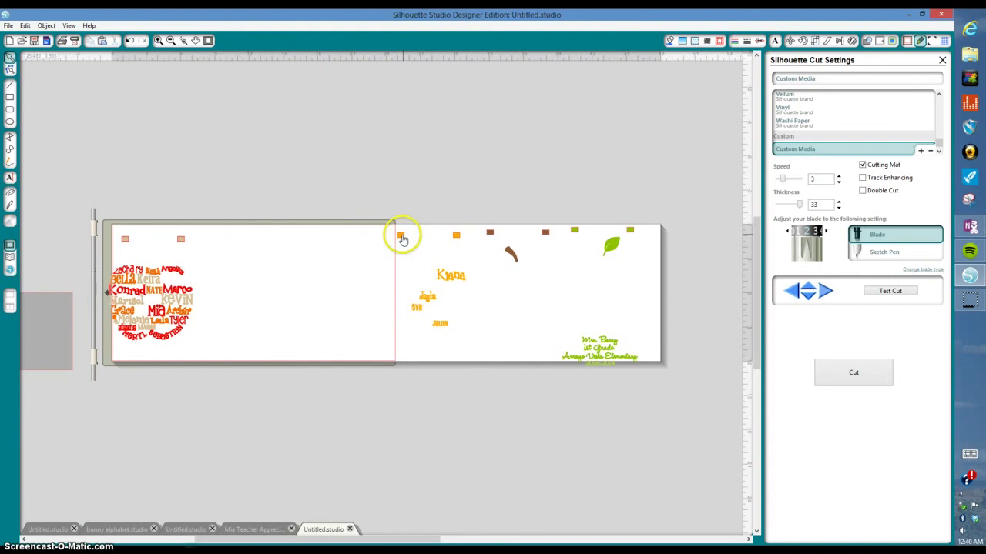
Step: Move the yellow group beside the combined names and cover those names with the grey rectangle, brought to the front
drag(402, 235, 216, 247)
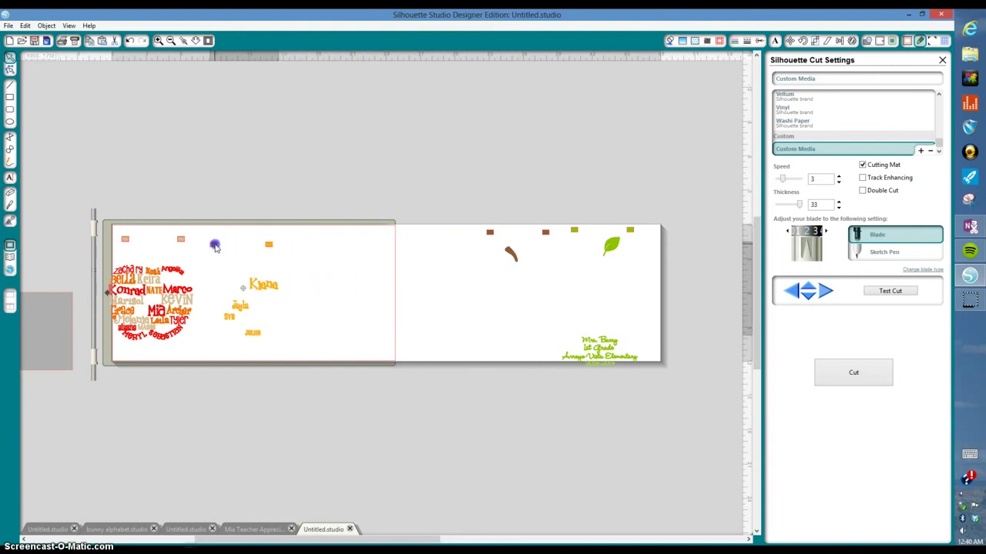
right_click(57, 325)
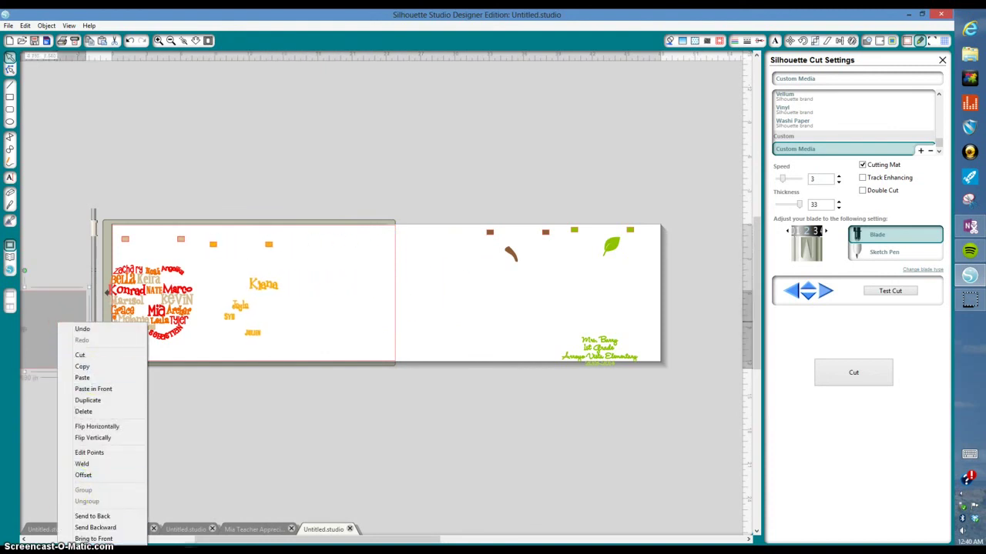
click(85, 517)
drag(48, 362, 163, 337)
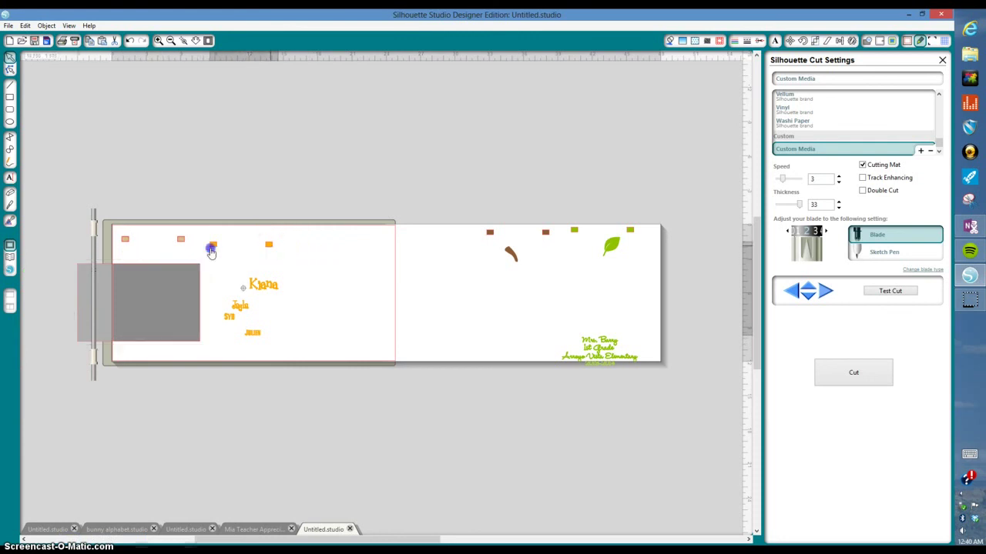
Step: Bring the yellow group to the front and position it so its two alignment rectangles exactly cover the tan ones
drag(271, 252, 179, 240)
right_click(239, 259)
click(262, 498)
click(235, 256)
right_click(228, 248)
click(264, 490)
click(220, 275)
click(229, 251)
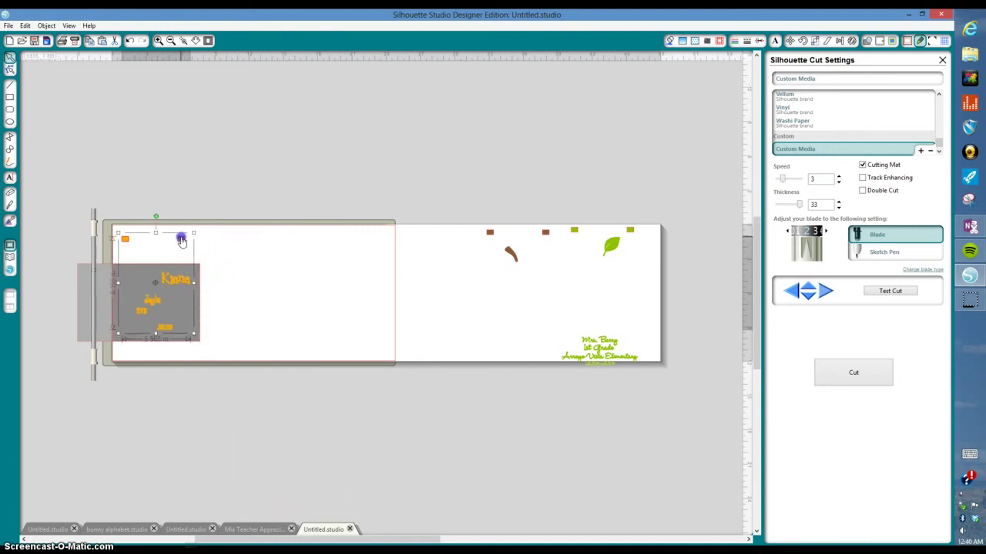
drag(180, 240, 178, 239)
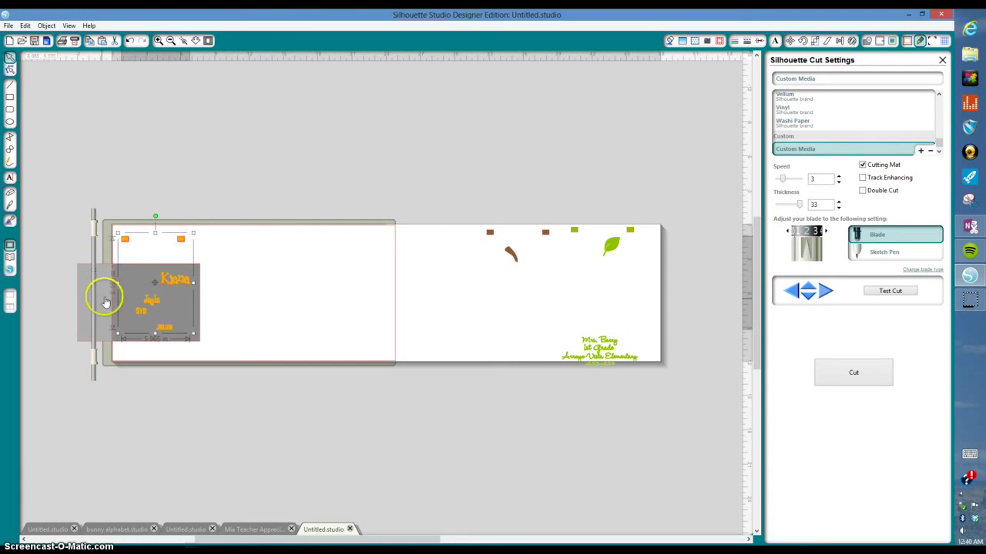
Step: Move the grey rectangle below the page to reveal the yellow names within the layered design
drag(105, 302, 117, 440)
click(116, 195)
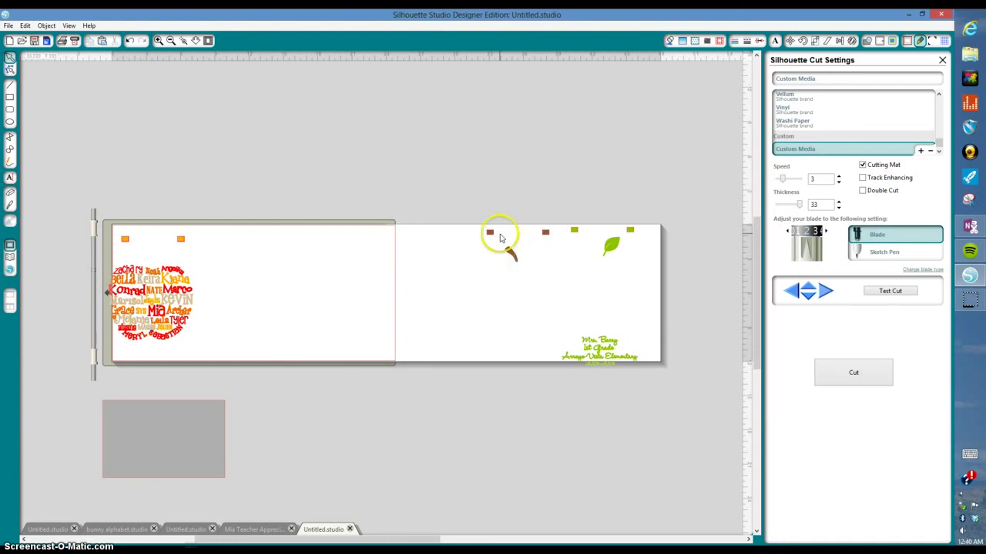
Step: Move the brown stem group beside the combined names and cover those names with the grey rectangle, brought to the front
drag(490, 233, 260, 283)
right_click(407, 246)
click(436, 487)
drag(163, 465, 129, 427)
right_click(135, 429)
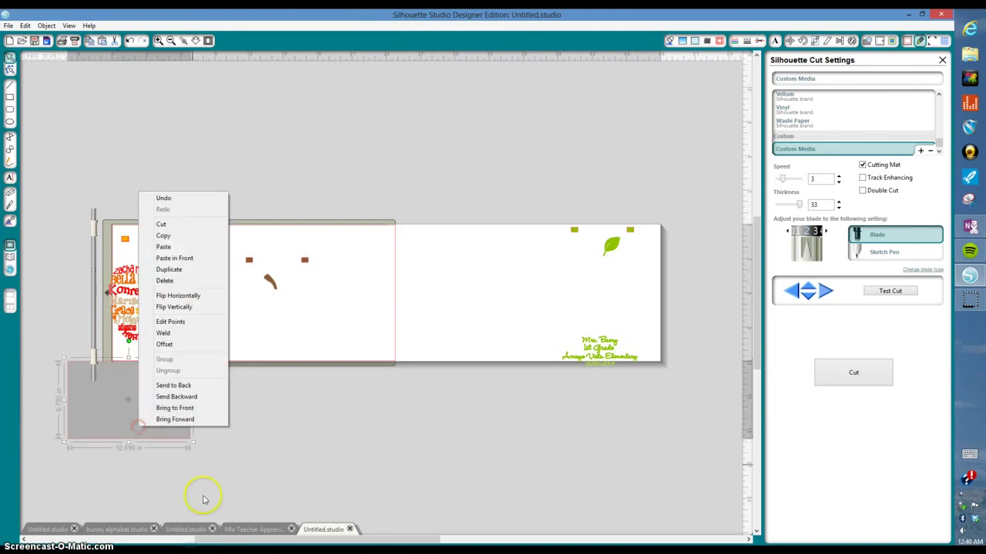
click(160, 412)
drag(158, 398, 181, 308)
Step: Position the brown stem group so its two alignment rectangles exactly cover the yellow ones, and bring it to the front
drag(240, 259, 141, 243)
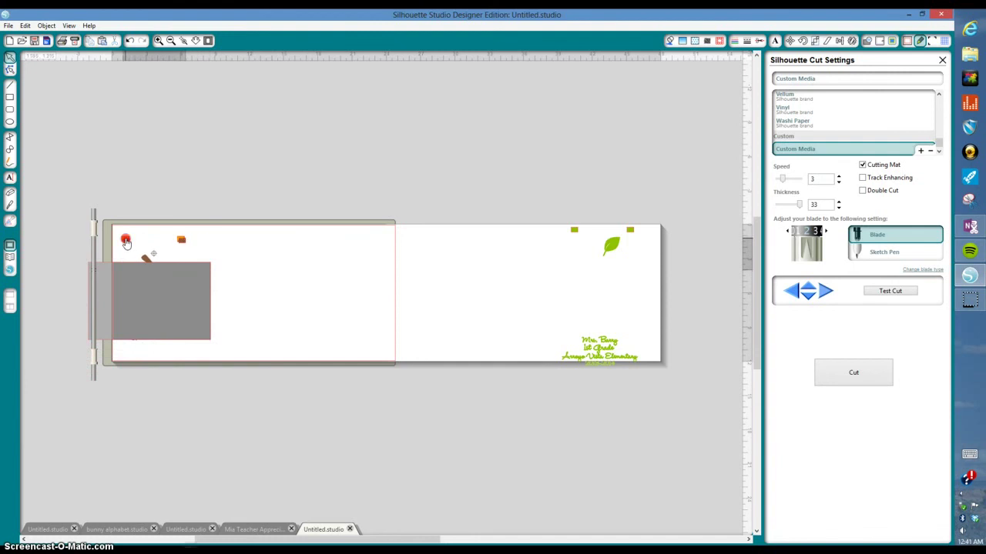
right_click(126, 241)
click(170, 482)
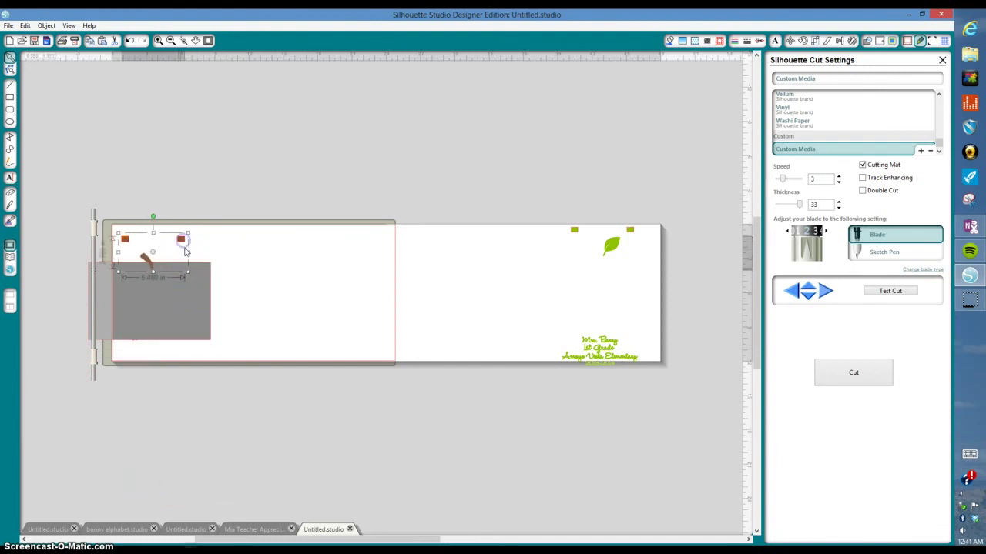
Step: Move the grey rectangle below the page to reveal the names together with the brown stem
drag(186, 306, 242, 412)
click(202, 285)
click(577, 268)
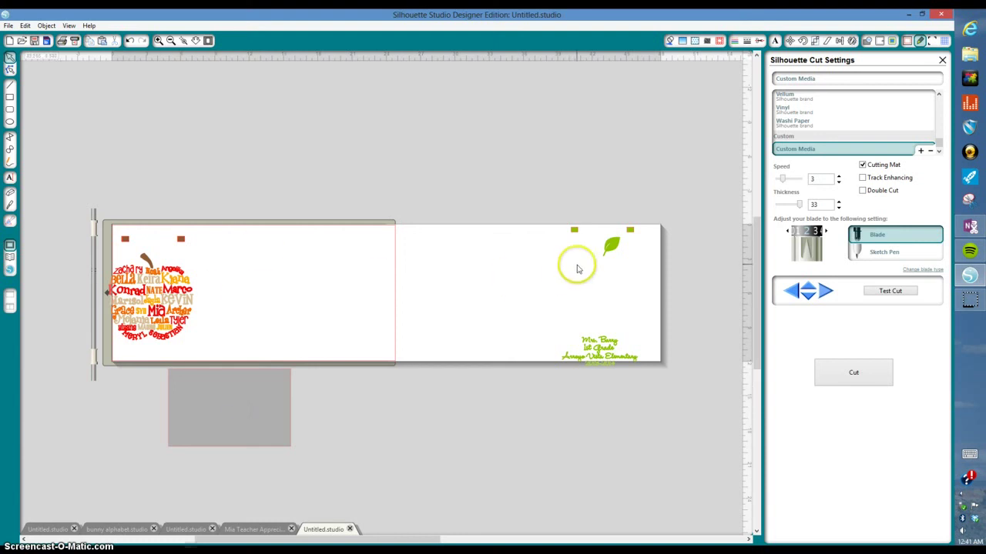
Step: Bring the green leaf and text group to the front, and place the grey rectangle over the combined names
click(618, 245)
right_click(616, 244)
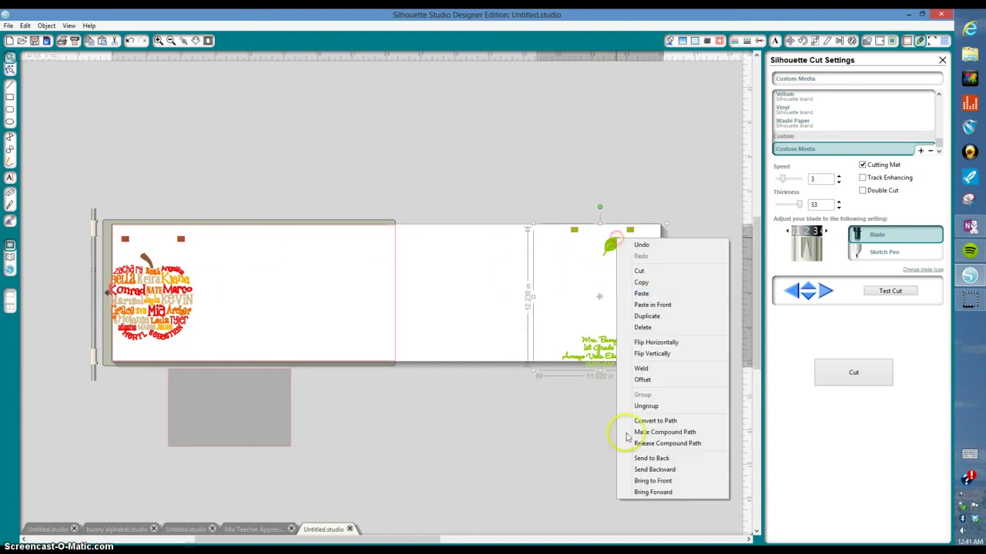
click(645, 477)
drag(247, 440, 127, 330)
right_click(189, 385)
click(191, 393)
Step: Position the green leaf and text group in front so its two alignment rectangles exactly cover the brown ones
click(498, 285)
drag(582, 337, 246, 322)
right_click(241, 328)
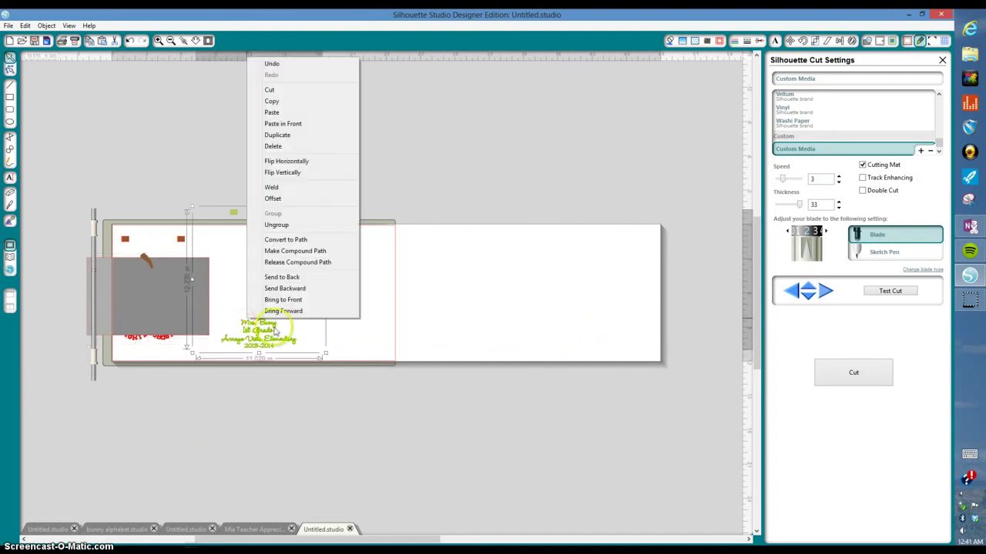
click(277, 300)
drag(233, 218, 144, 256)
drag(138, 246, 124, 244)
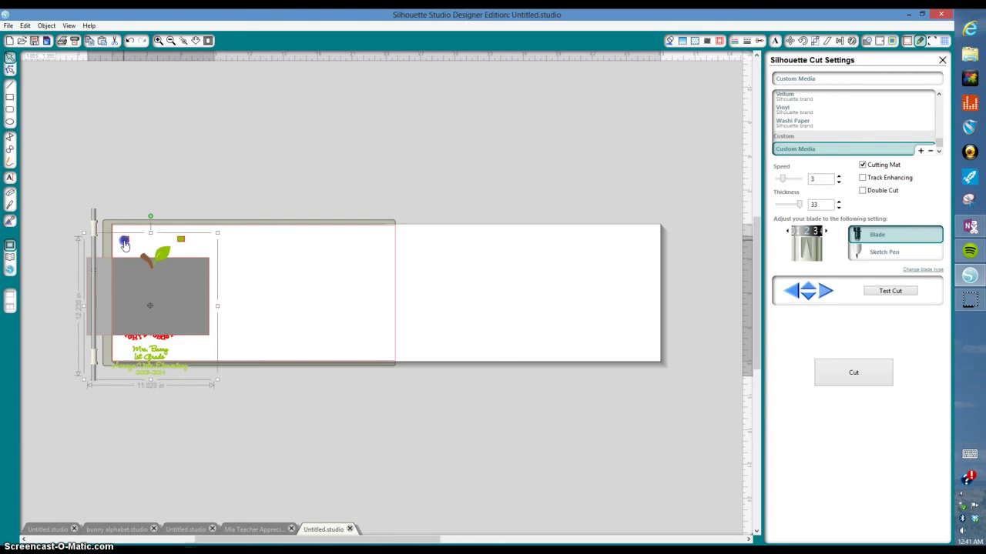
Step: Move the grey rectangle to the empty area beside the design to reveal the complete layered apple
click(199, 307)
drag(199, 307, 473, 297)
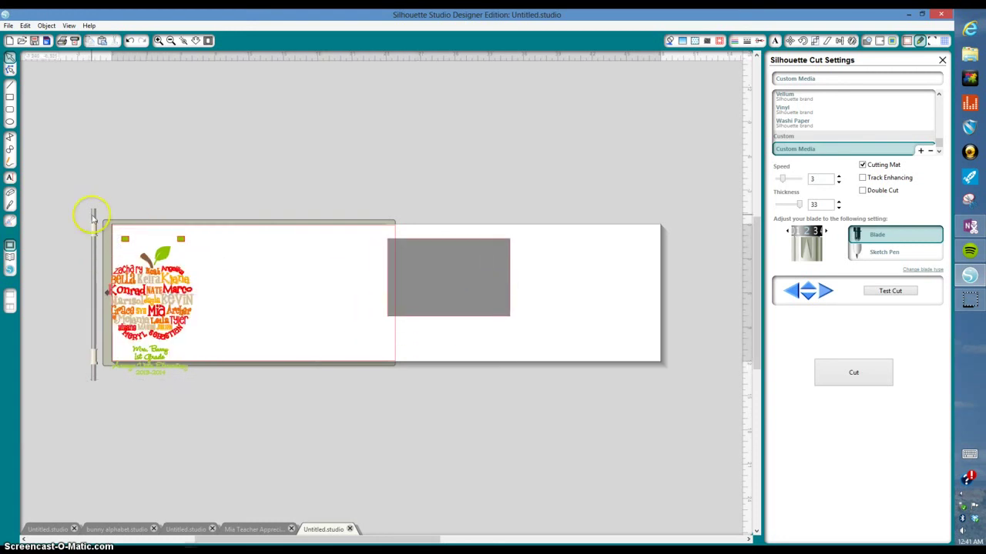
Step: Move the complete layered apple design to the middle of the cutting mat and keep the grey rectangle clear of it
click(148, 388)
drag(132, 327, 254, 310)
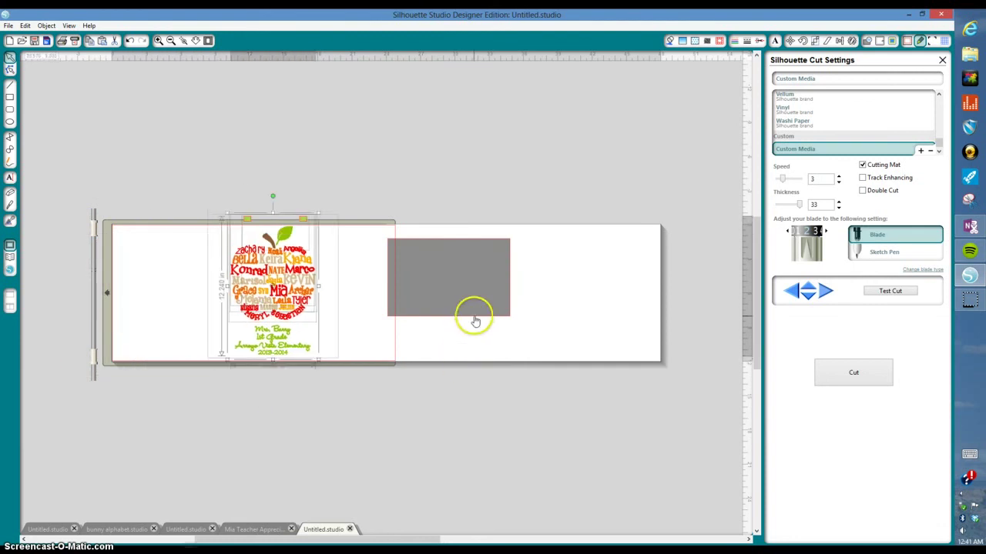
drag(475, 314, 540, 458)
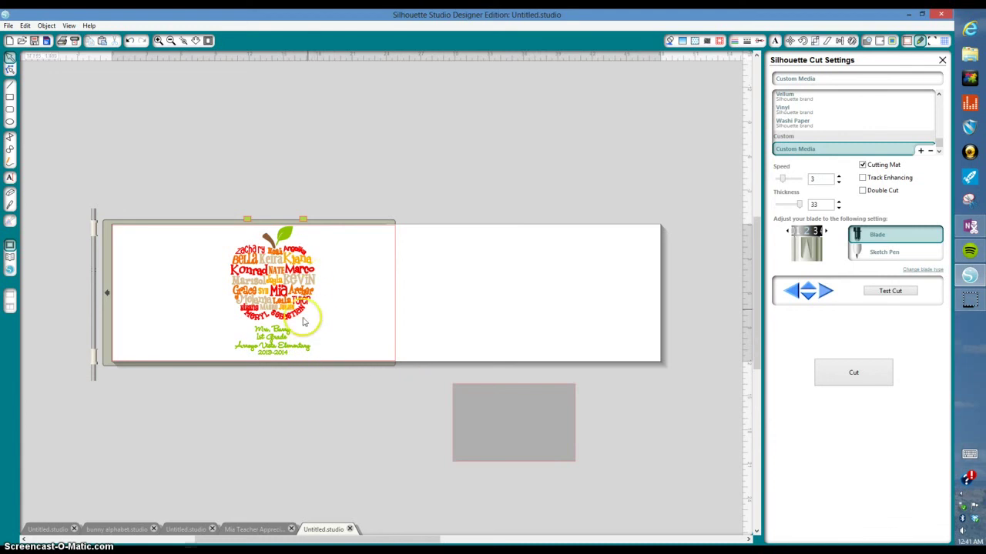
drag(287, 315, 294, 322)
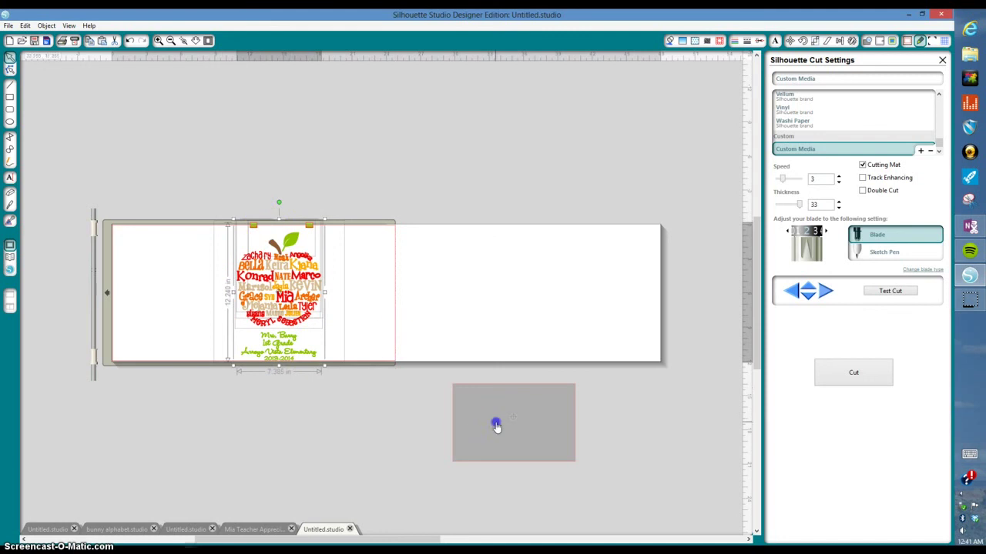
drag(495, 425, 414, 365)
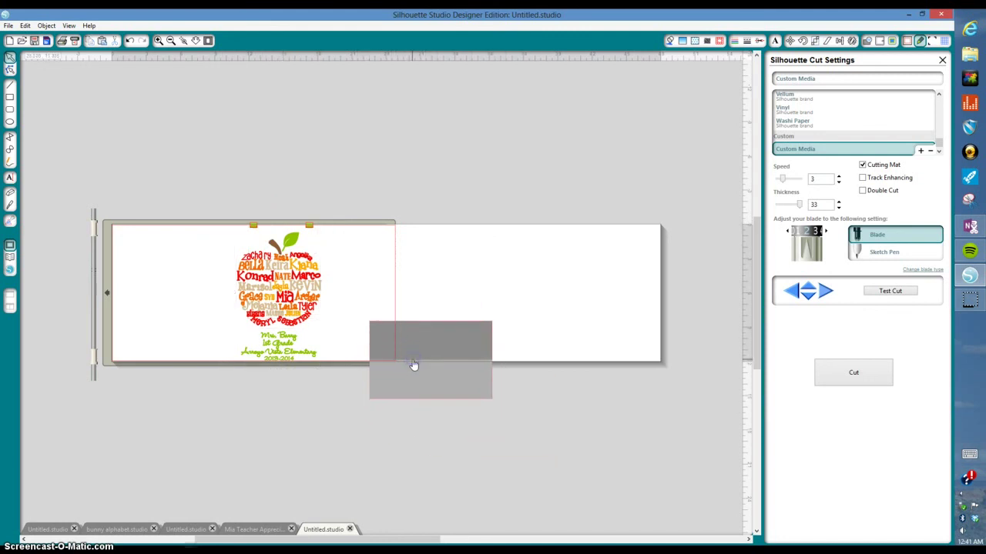